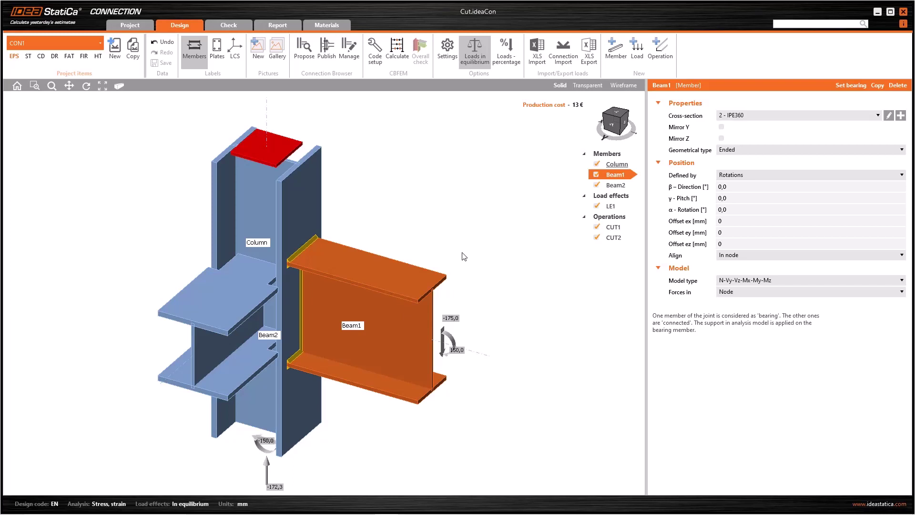
Browse the operations gallery without adding anything, and keep Beam1's geometrical type as Ended.
click(657, 56)
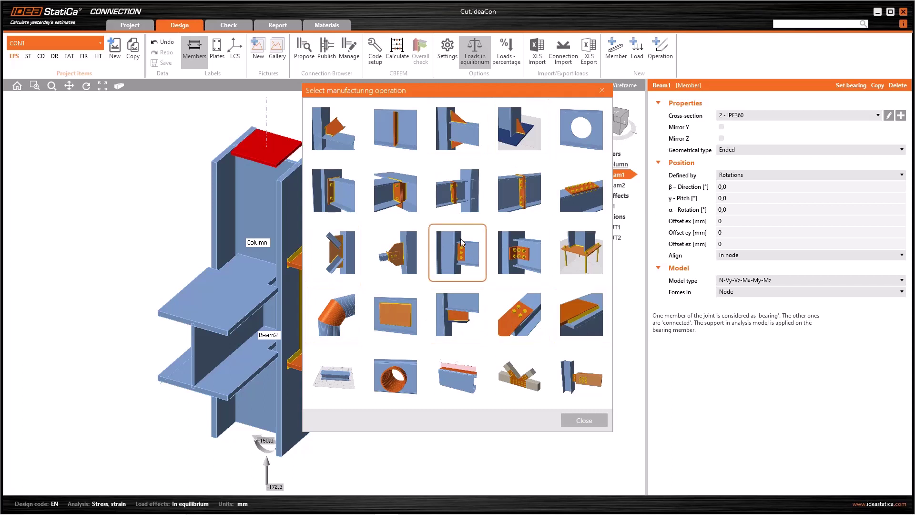
click(602, 90)
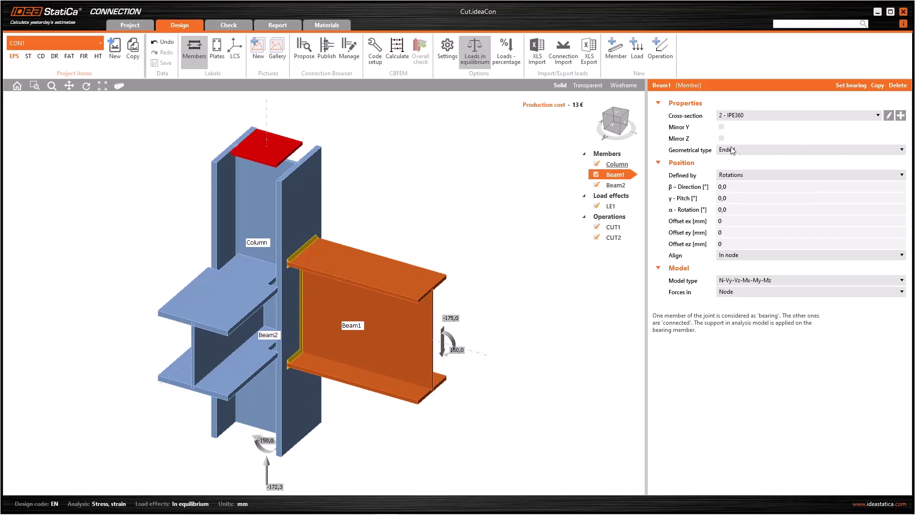
click(794, 146)
click(765, 150)
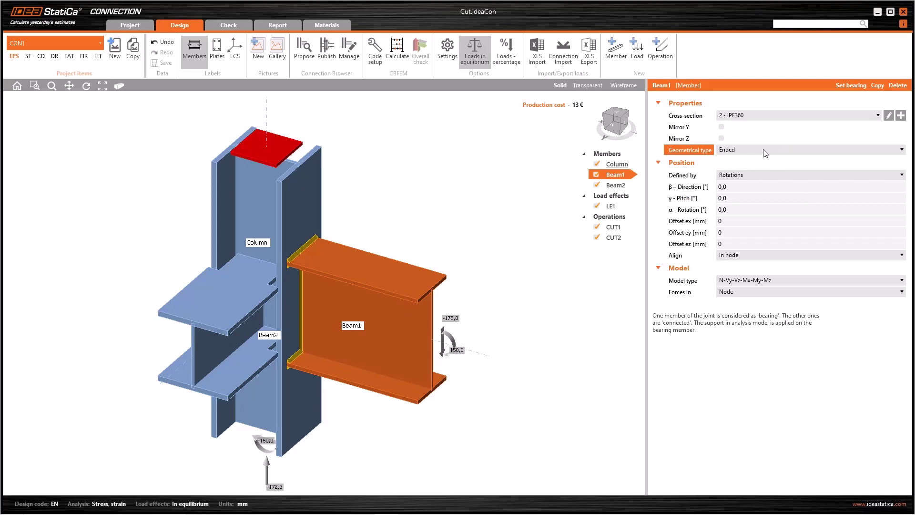
Open the CUT1 operation and keep Bounding box as its cutting method.
click(614, 228)
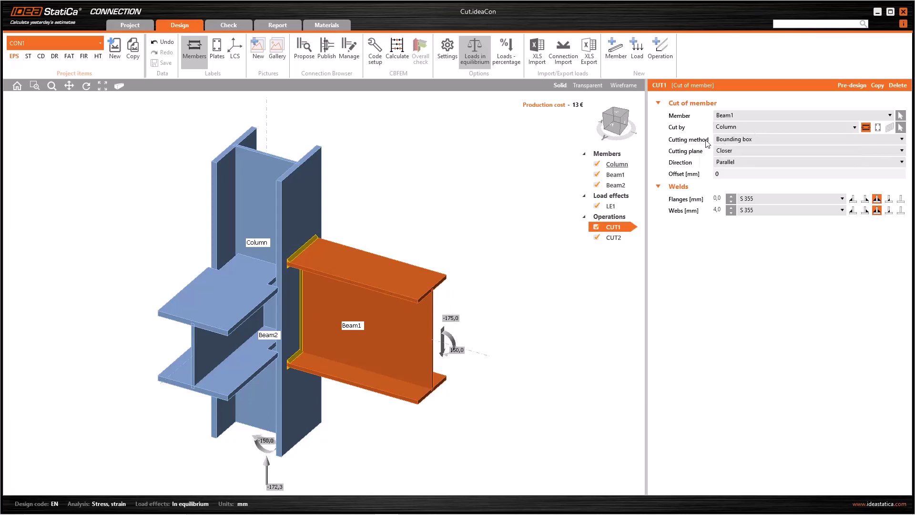
click(753, 139)
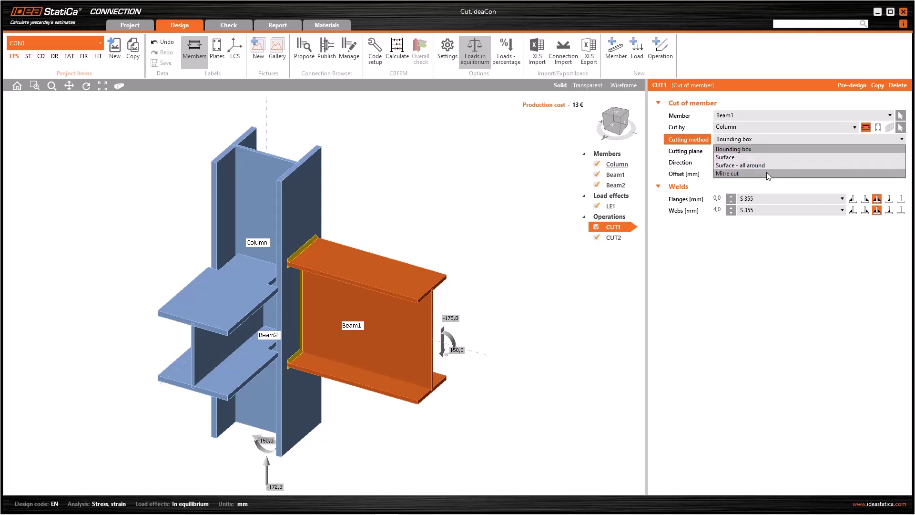
click(734, 288)
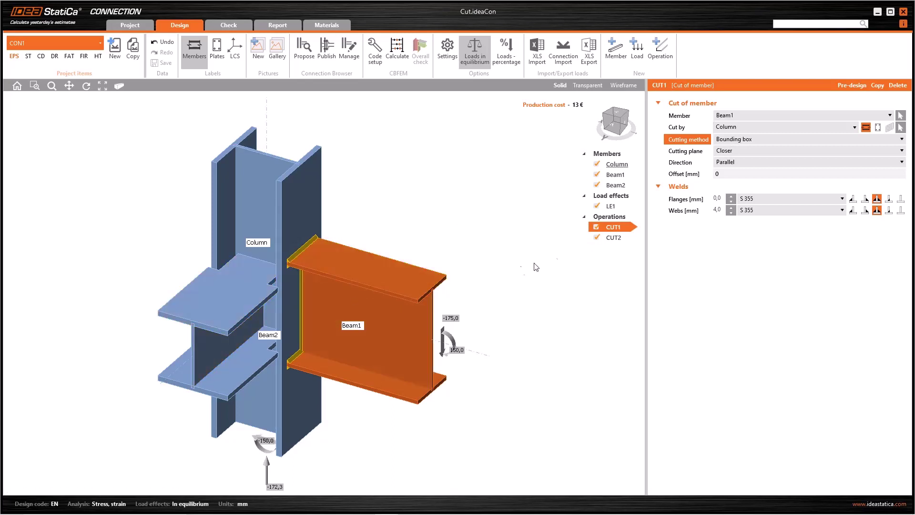
Select CUT2 and keep Surface - all around as its cutting method.
click(613, 237)
click(746, 142)
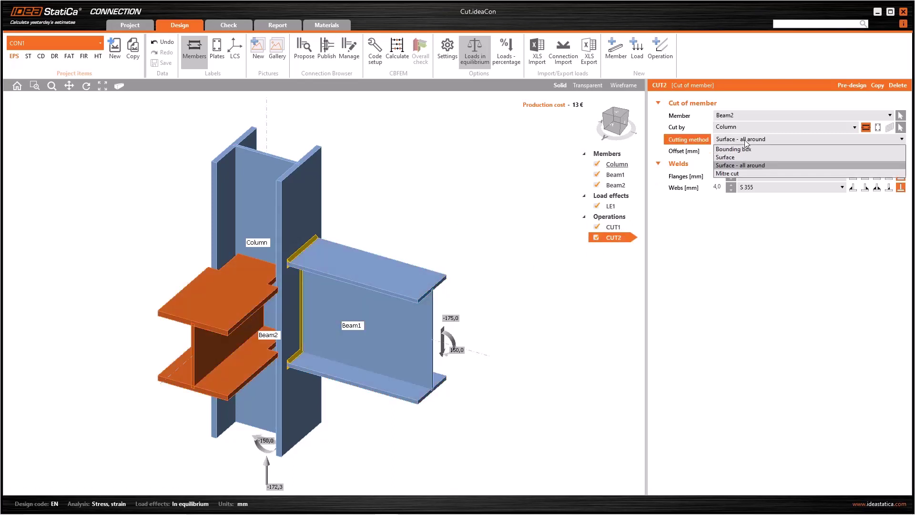
click(739, 142)
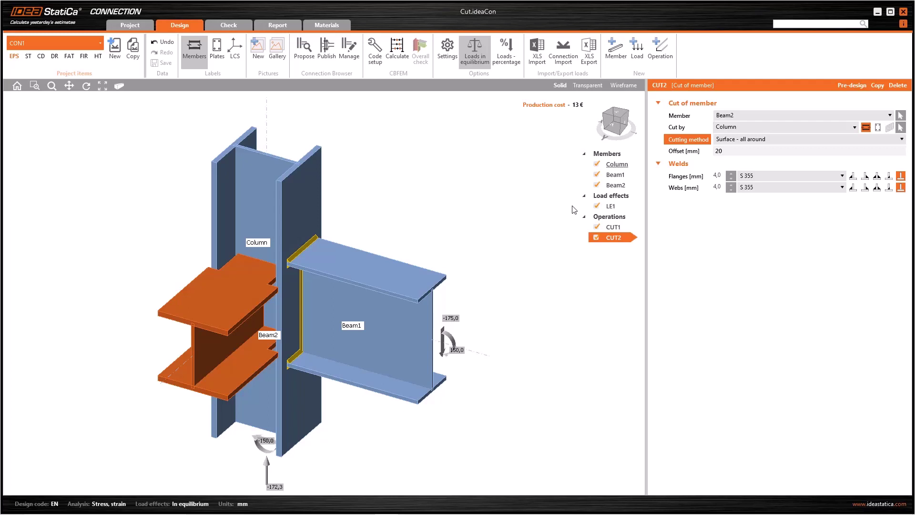
Change CUT2's offset from 20 to 10 mm, then undo and redo the change.
click(732, 152)
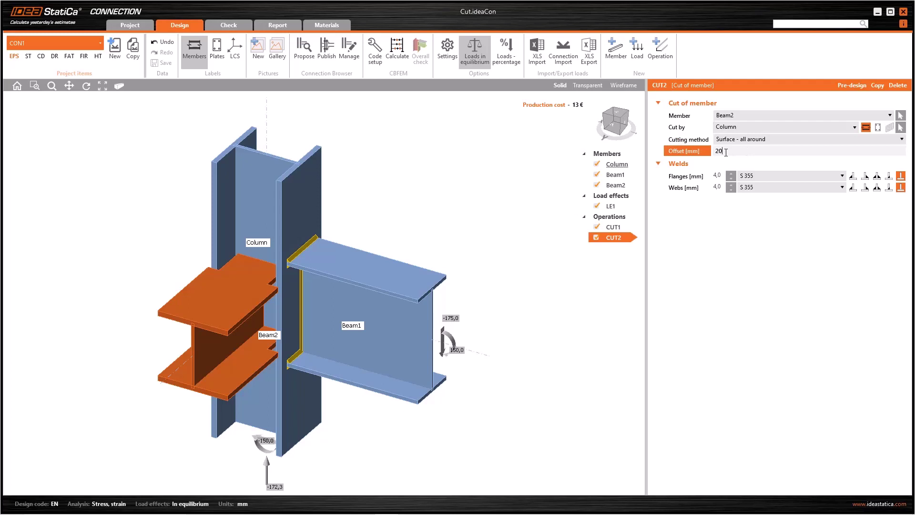
double_click(730, 152)
text(10)
key(Tab)
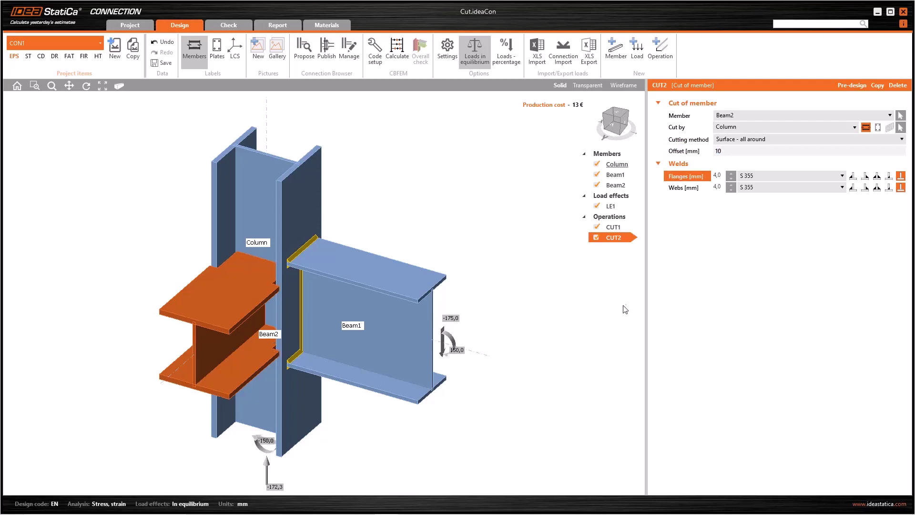
key(ctrl+z)
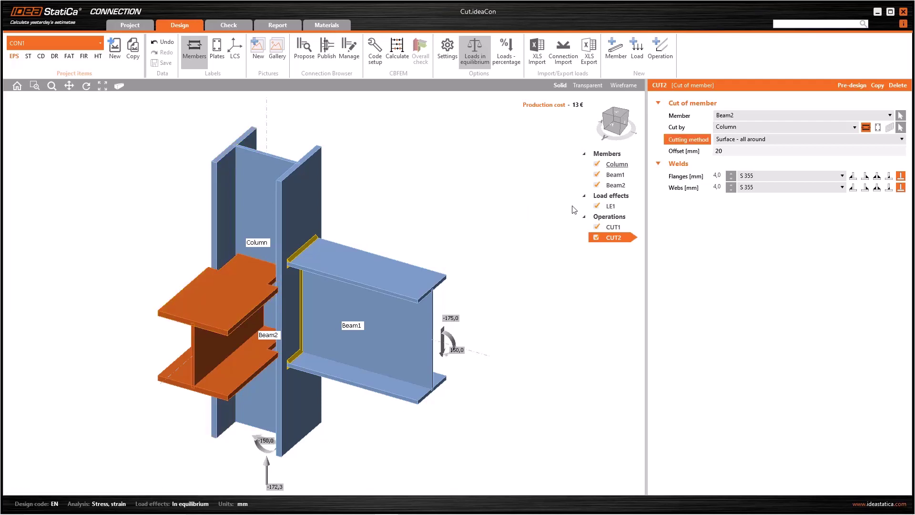
key(ctrl+y)
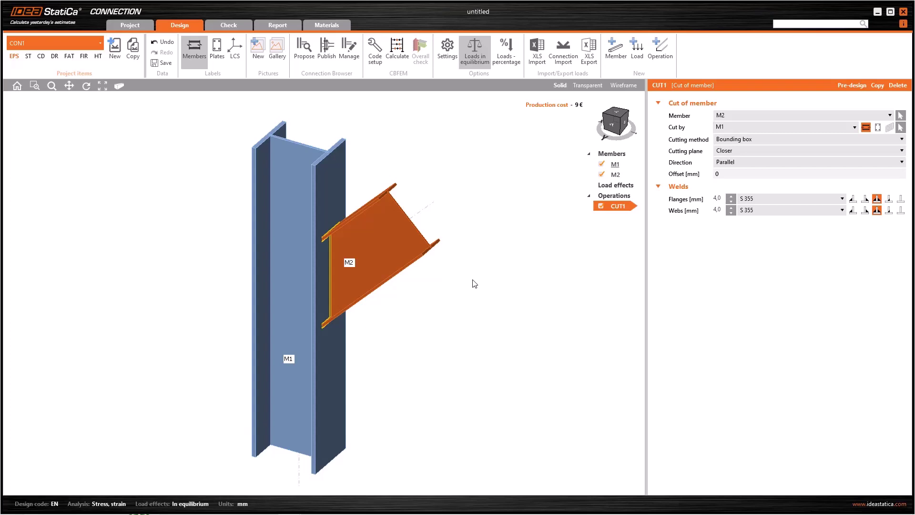
Add a stiffeners operation on member M1, related to M2.
click(660, 47)
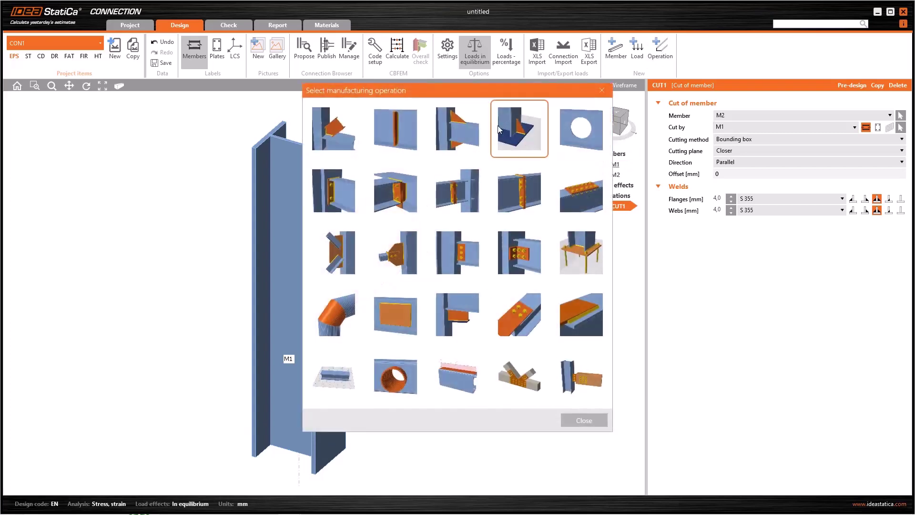
click(408, 129)
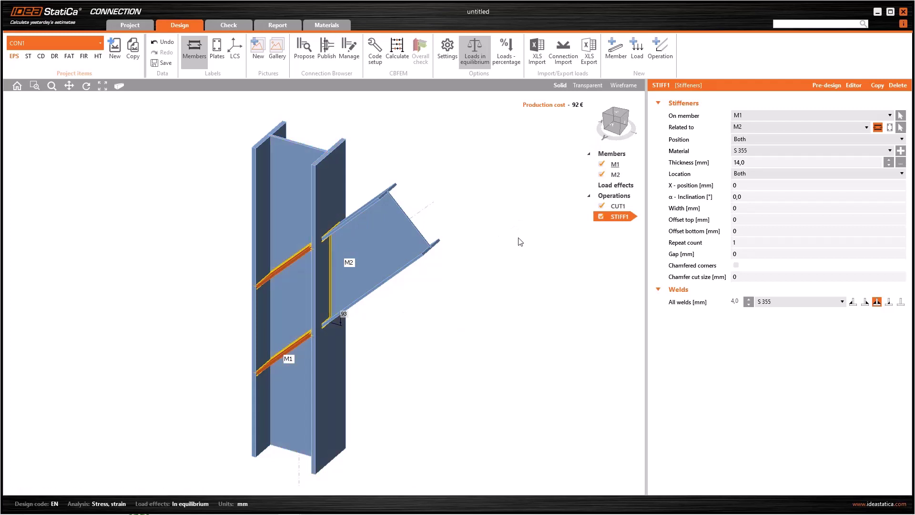
click(768, 115)
click(767, 115)
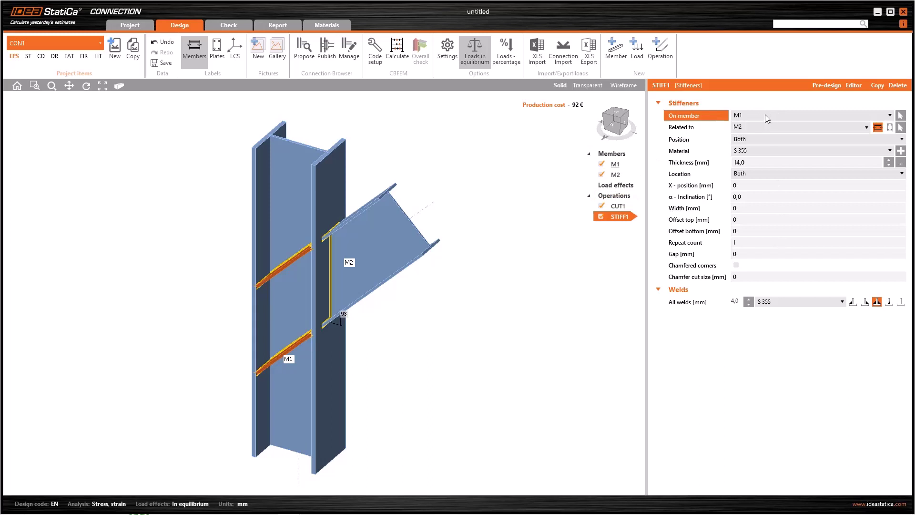
click(756, 127)
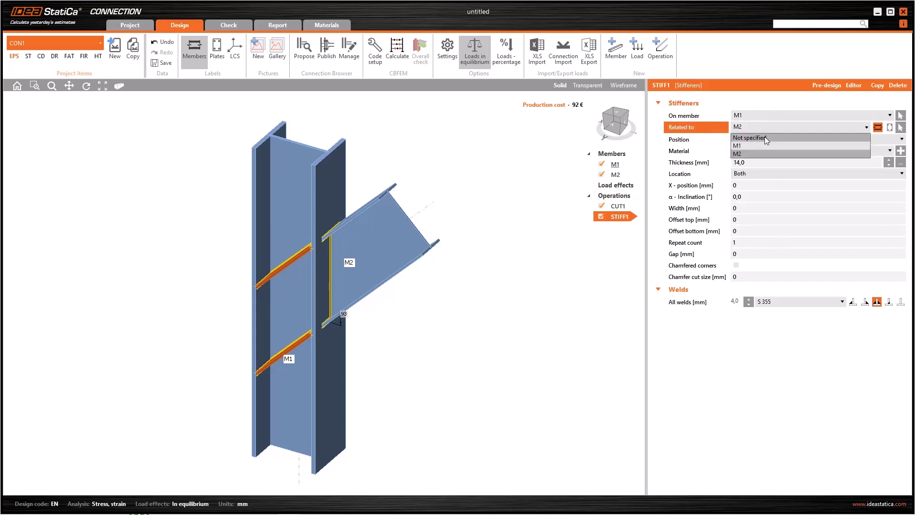
click(765, 120)
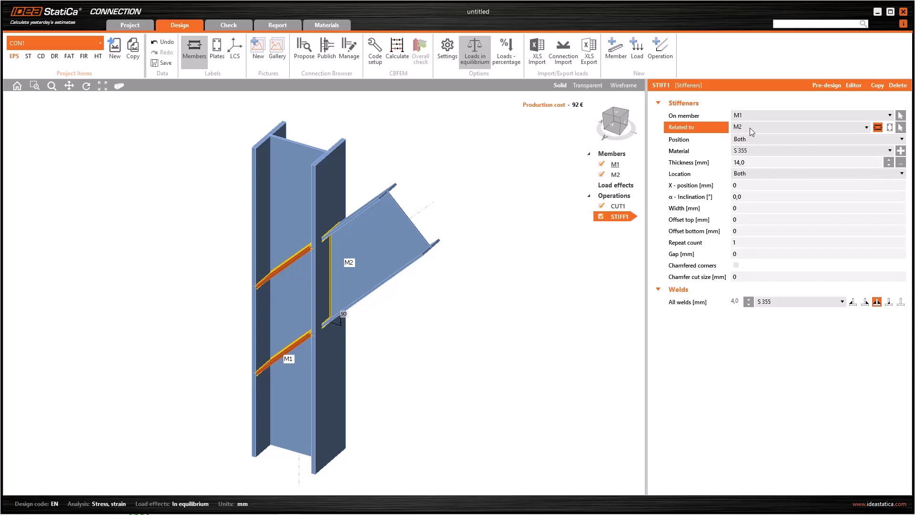
Keep the stiffeners at both flange positions with location set to Both.
click(790, 141)
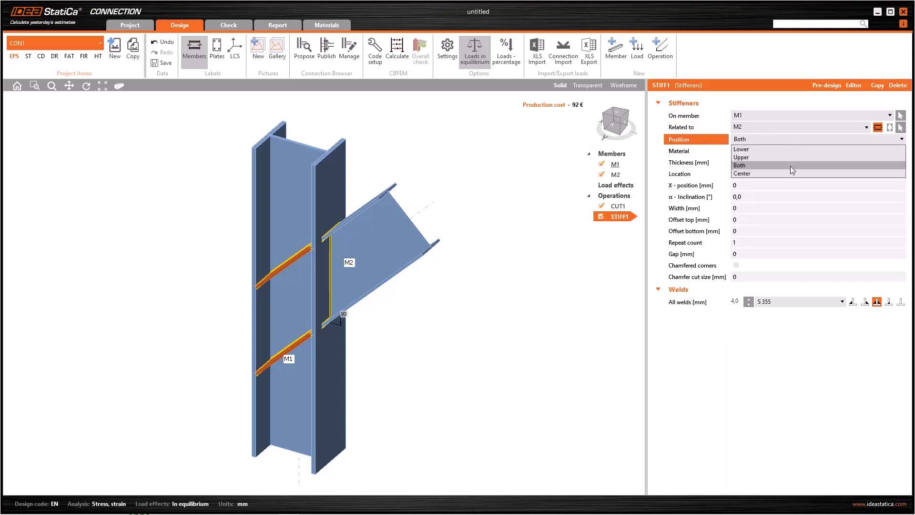
click(574, 183)
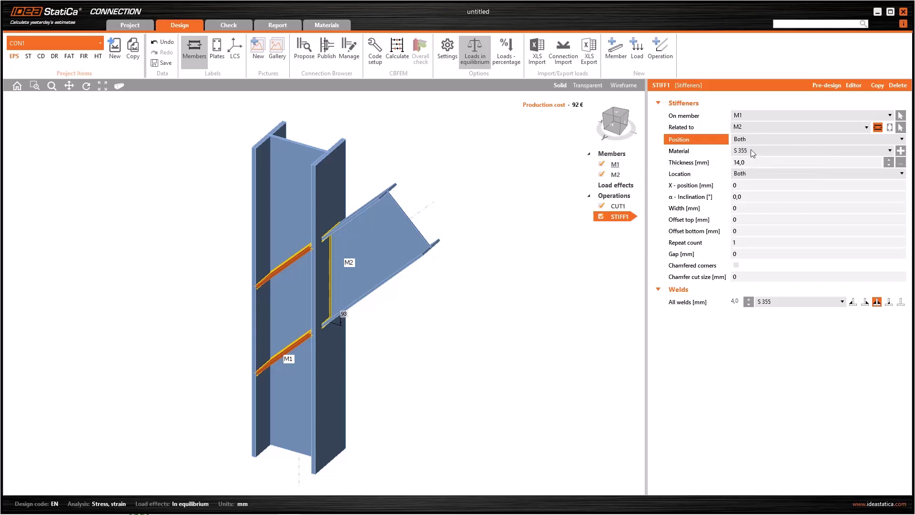
click(772, 174)
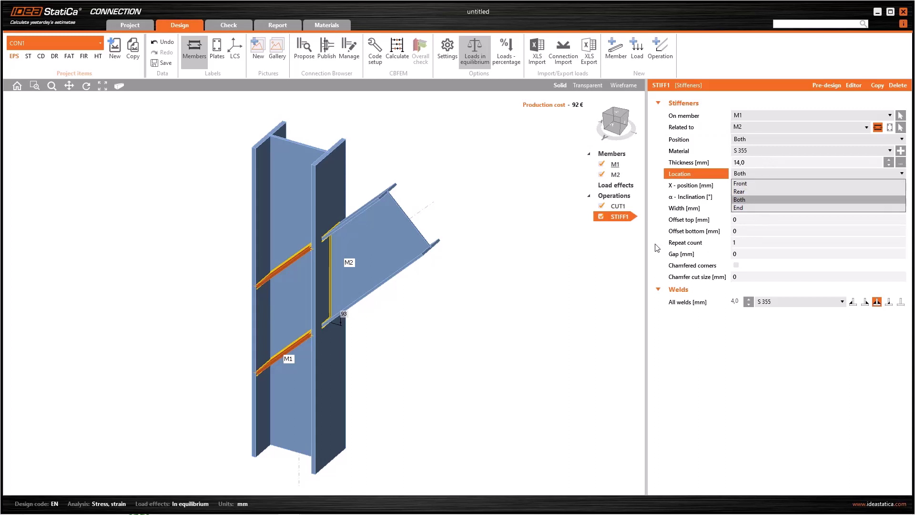
click(635, 238)
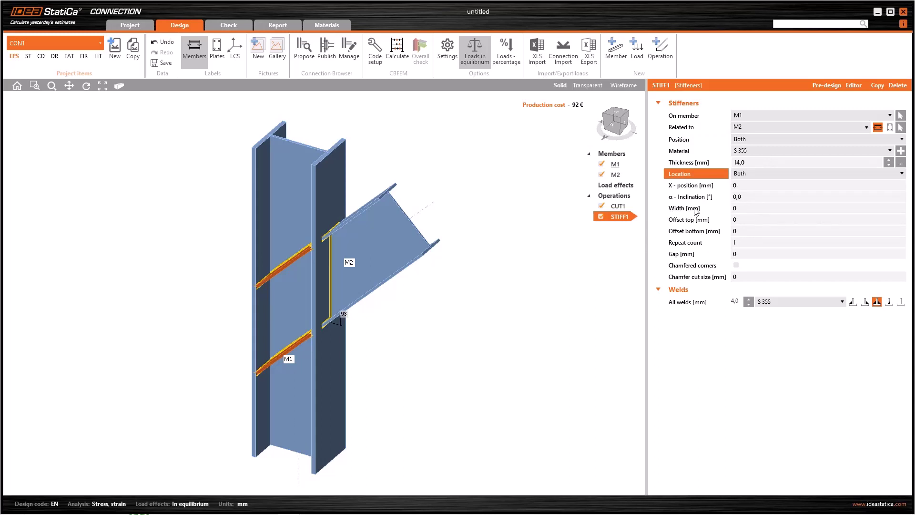
Try a repeat count of 2 and revert it, enable chamfered corners, and inspect the result.
mouse_move(696, 211)
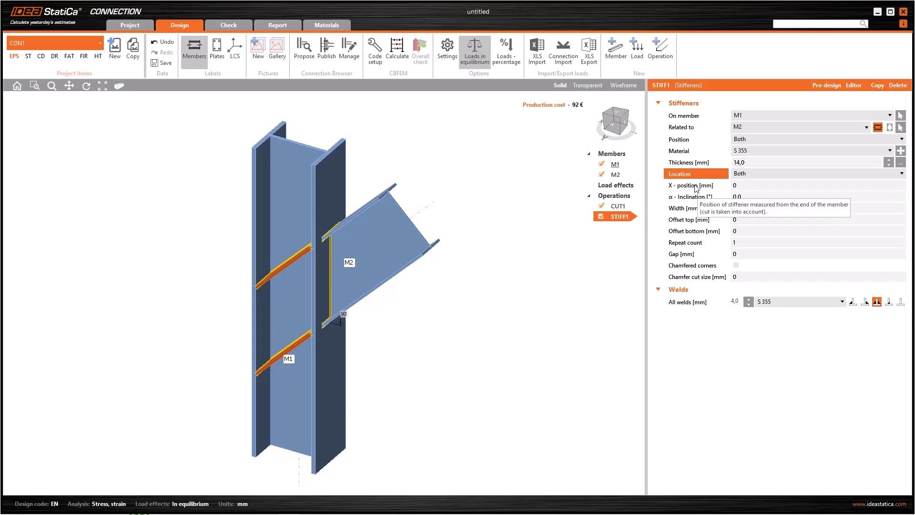
mouse_move(672, 203)
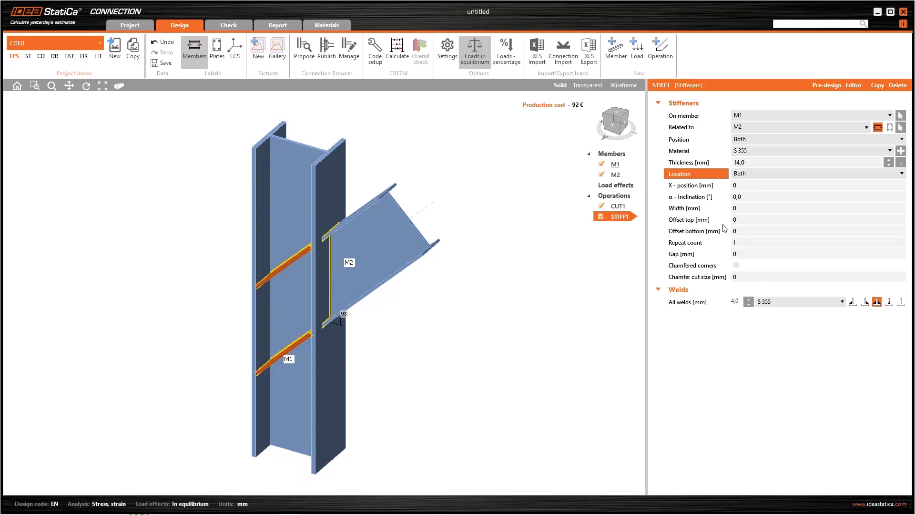
mouse_move(716, 224)
click(763, 241)
text(2)
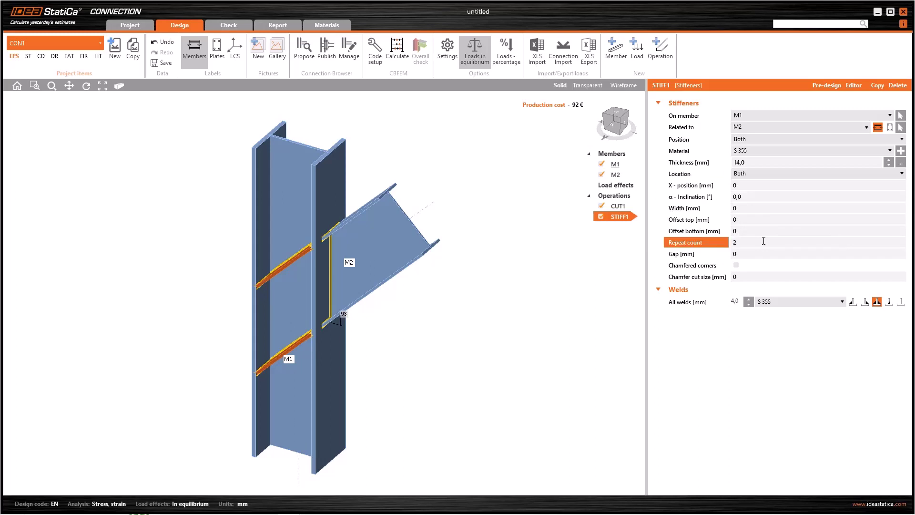
click(762, 231)
click(752, 244)
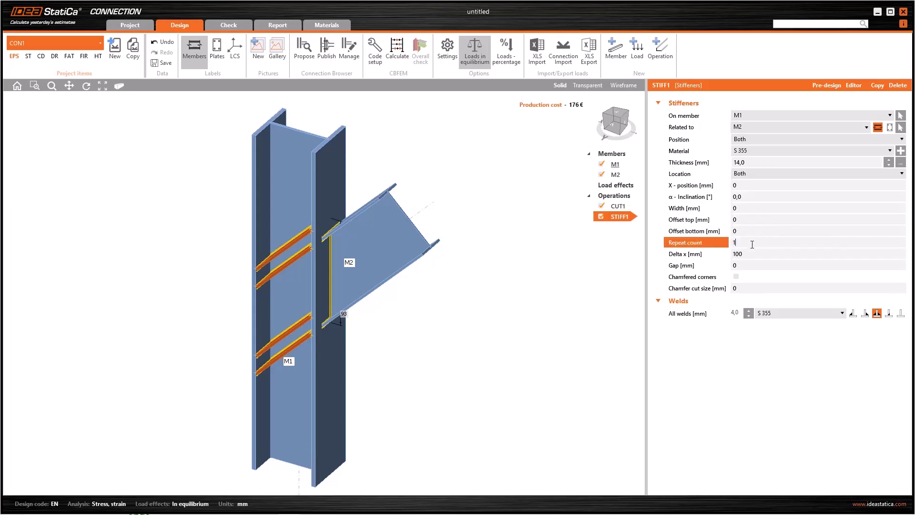
click(736, 270)
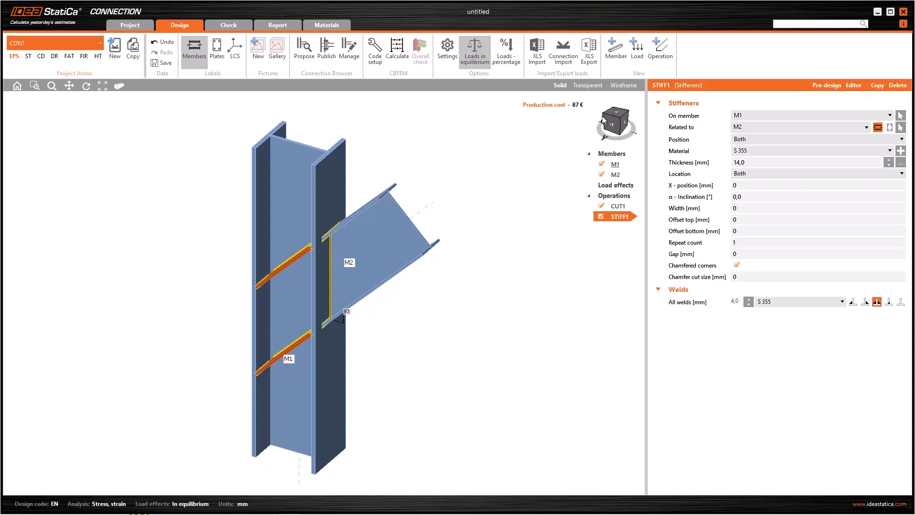
drag(606, 119, 628, 115)
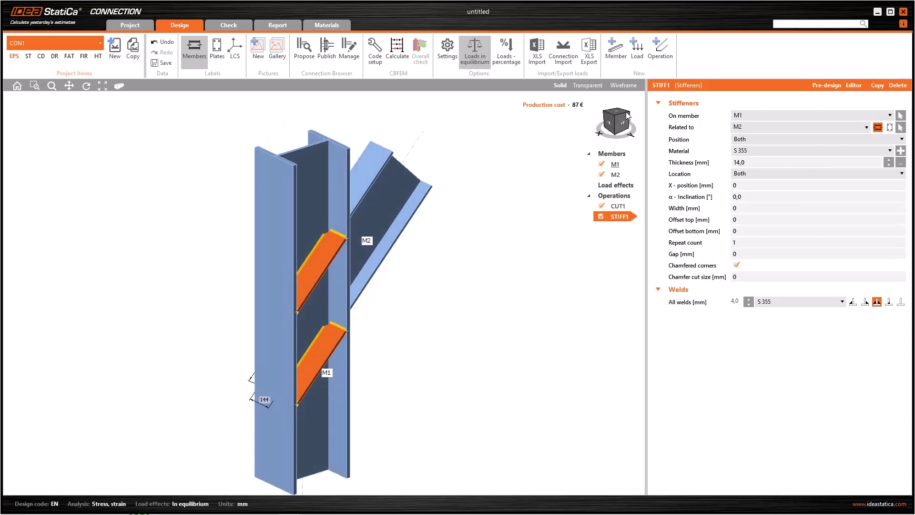
scroll(327, 233, up, 5)
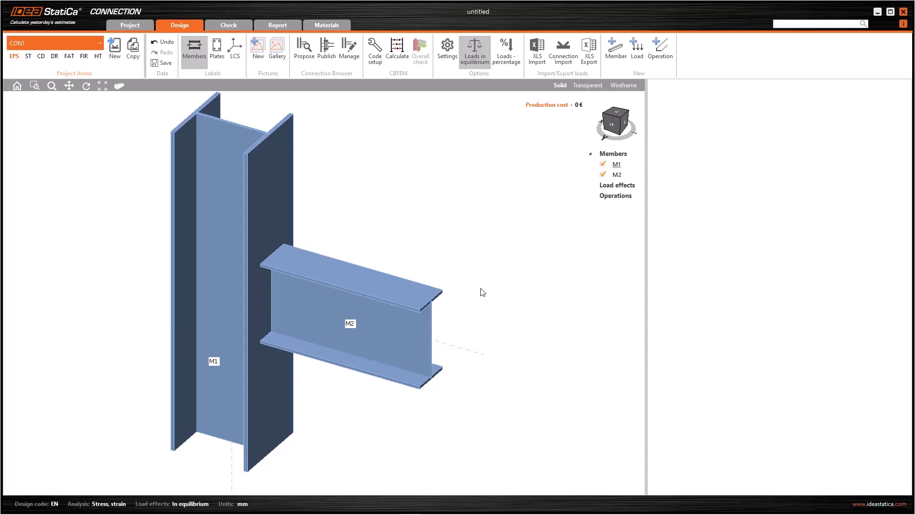
Add a widener to beam M2, applied to all cross-section parts.
click(663, 53)
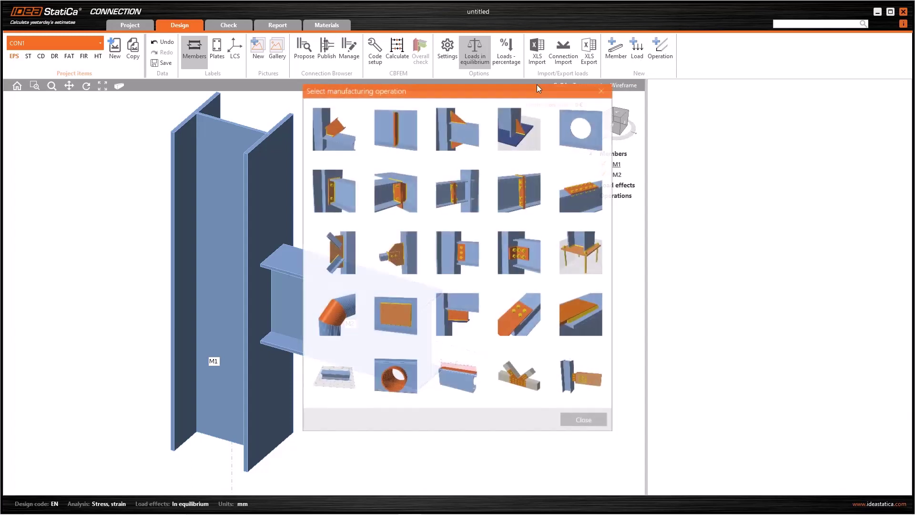
click(462, 137)
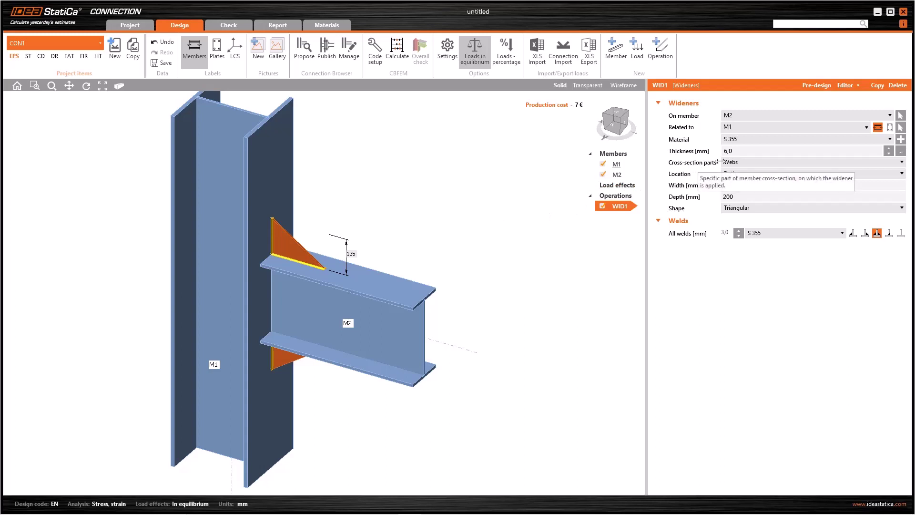
click(760, 161)
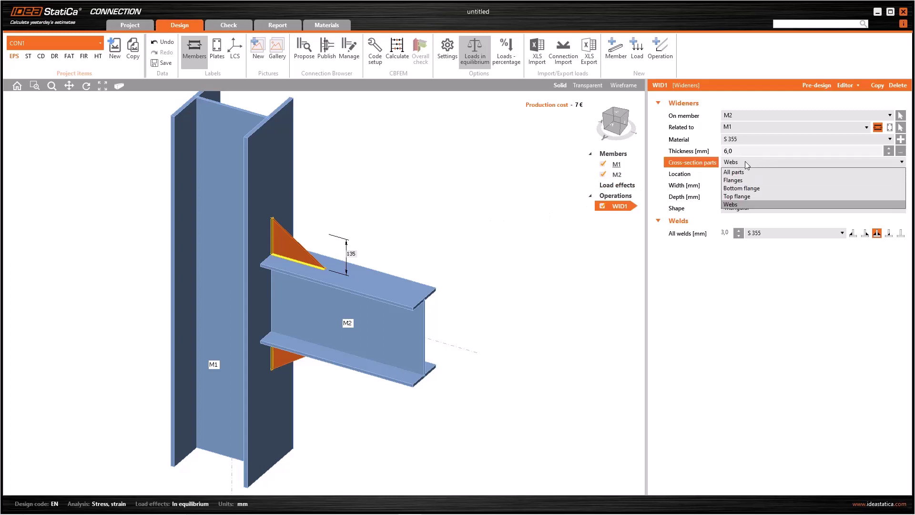
click(734, 172)
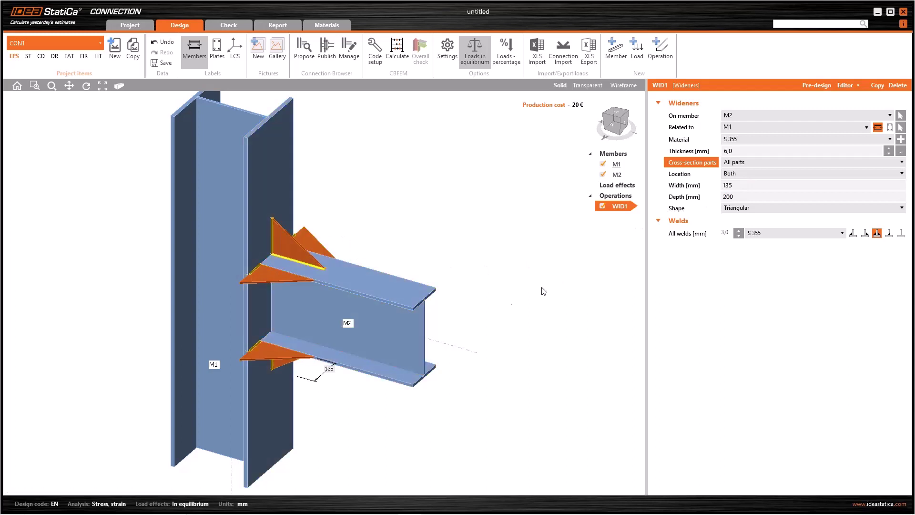
Try the widener on Bottom flange and on Flanges, then return it to All parts.
click(737, 164)
click(753, 188)
click(752, 164)
click(750, 179)
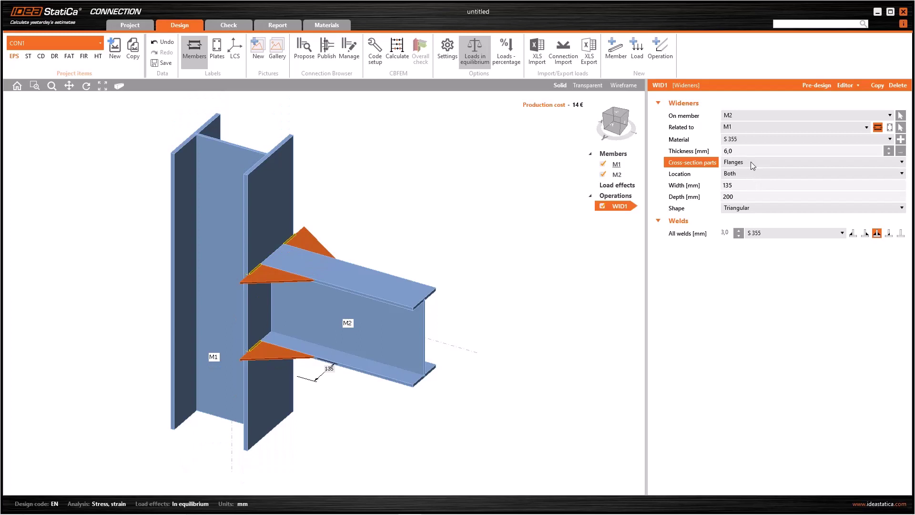
click(751, 161)
click(746, 172)
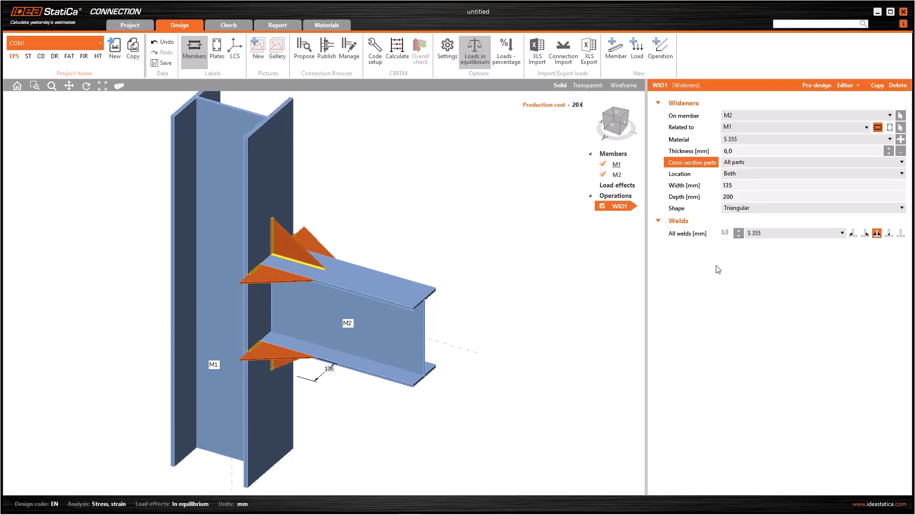
scroll(252, 273, up, 5)
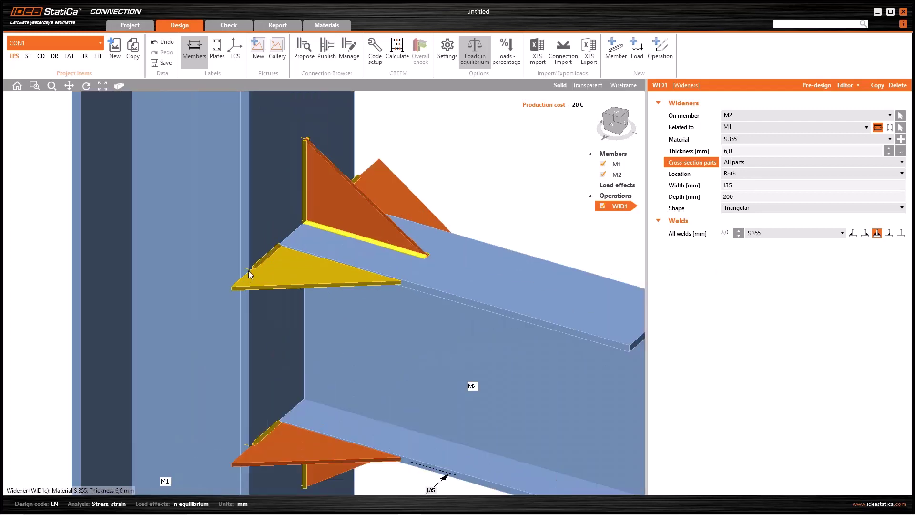
scroll(287, 283, down, 5)
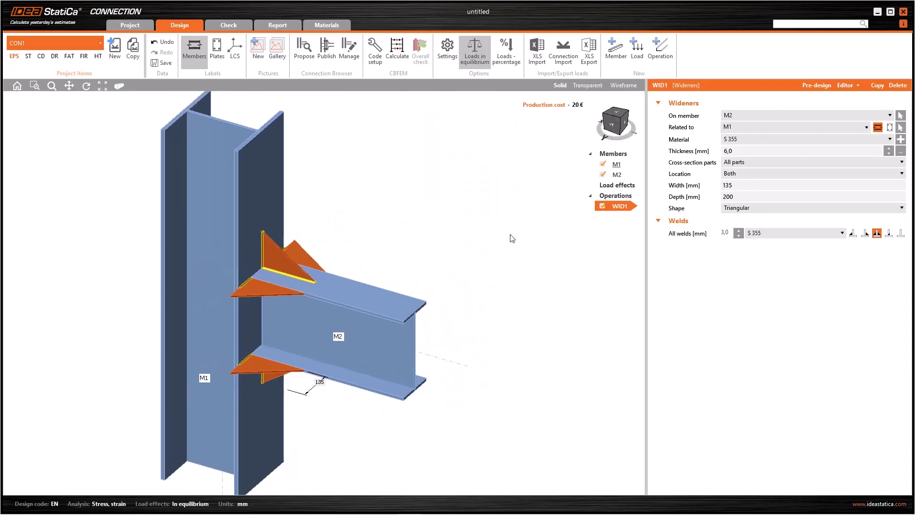
Change the widener width from 135 to 60 mm.
click(743, 185)
double_click(743, 185)
text(60)
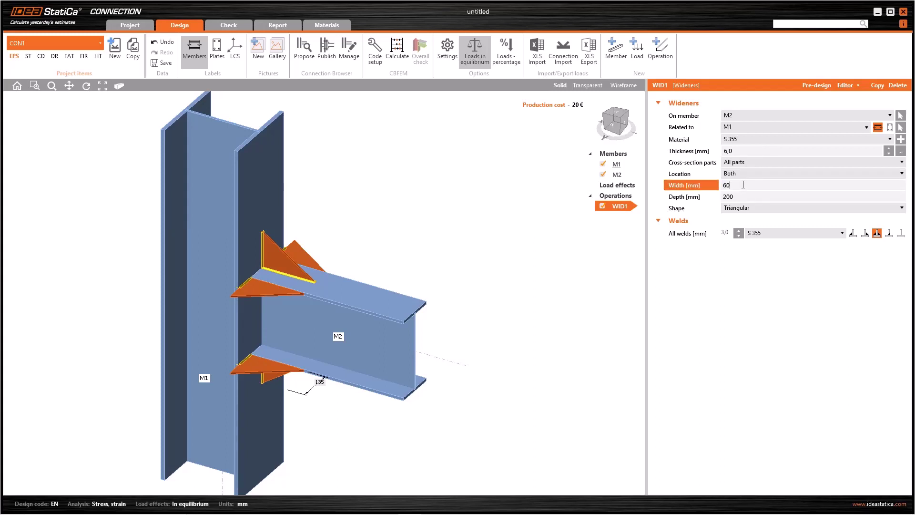
key(Tab)
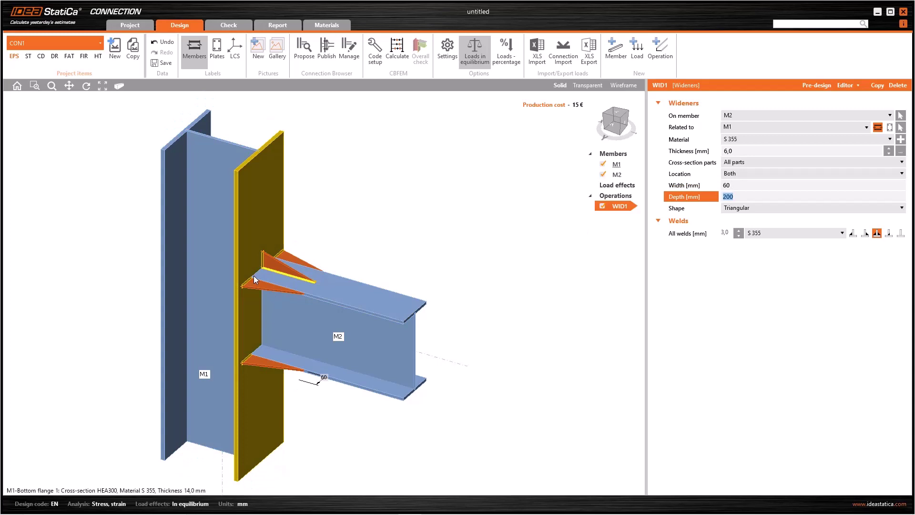
scroll(253, 276, up, 3)
scroll(257, 276, down, 1)
scroll(257, 279, down, 3)
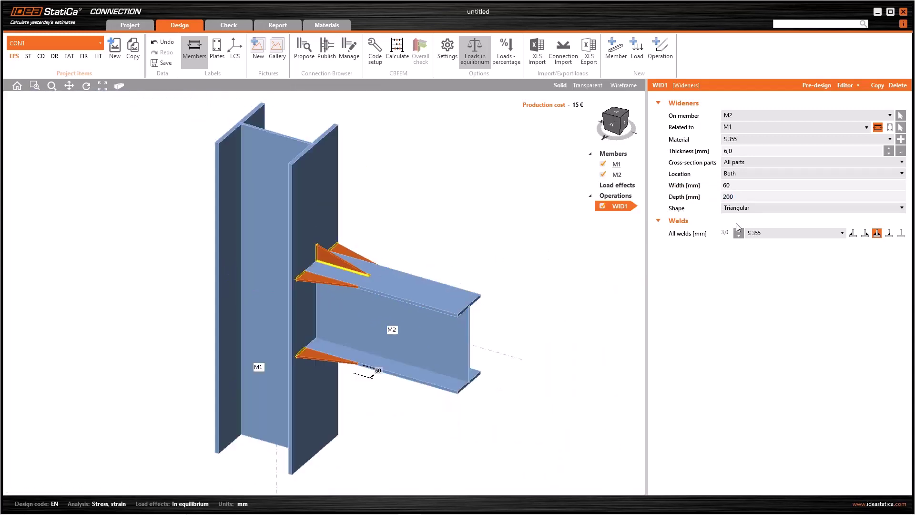
Restrict the wideners to M2's flanges only.
click(767, 160)
click(751, 176)
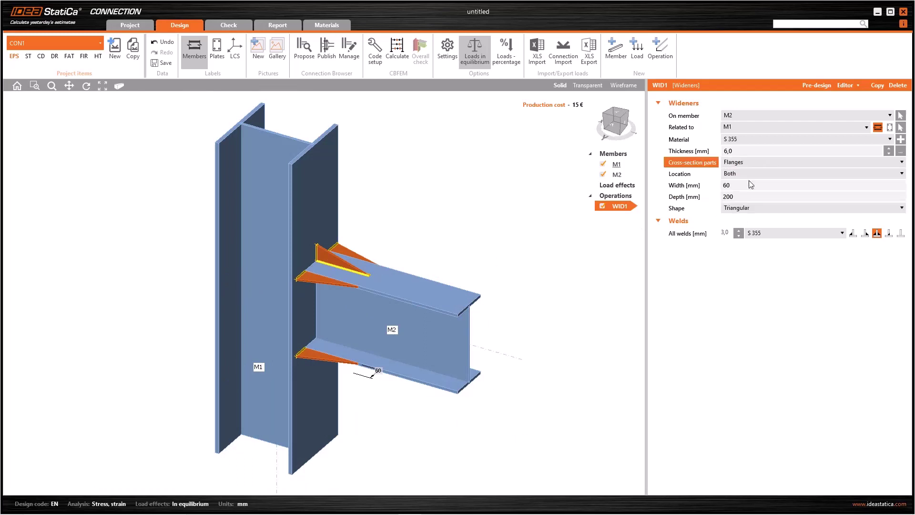
click(659, 50)
Add a second widener, WID2, to the joint and review its shape options.
click(463, 121)
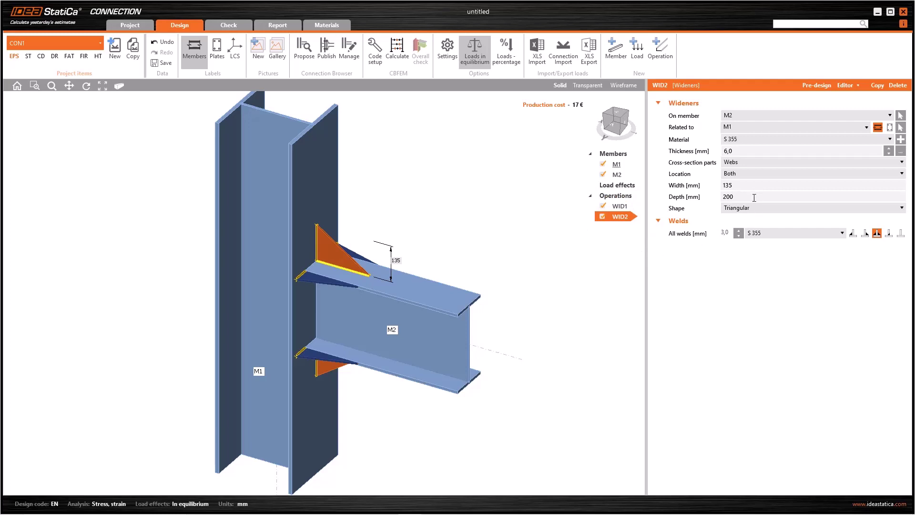
click(765, 208)
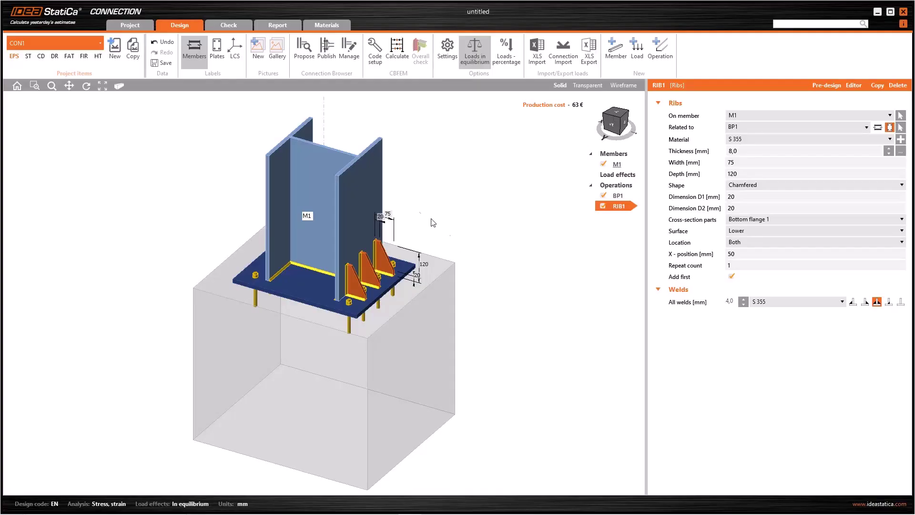
Review RIB1: keep member M1, related plate BP1 and the chamfered shape.
click(660, 50)
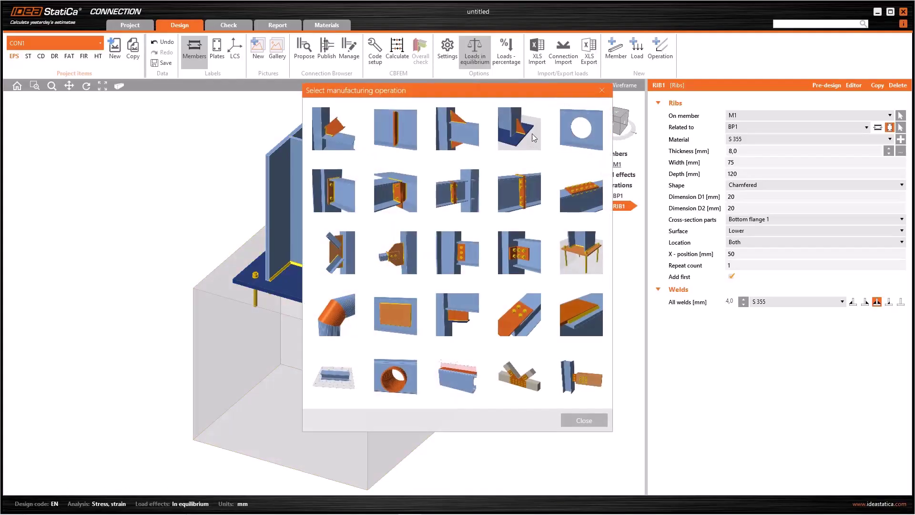
click(601, 90)
click(779, 116)
click(781, 116)
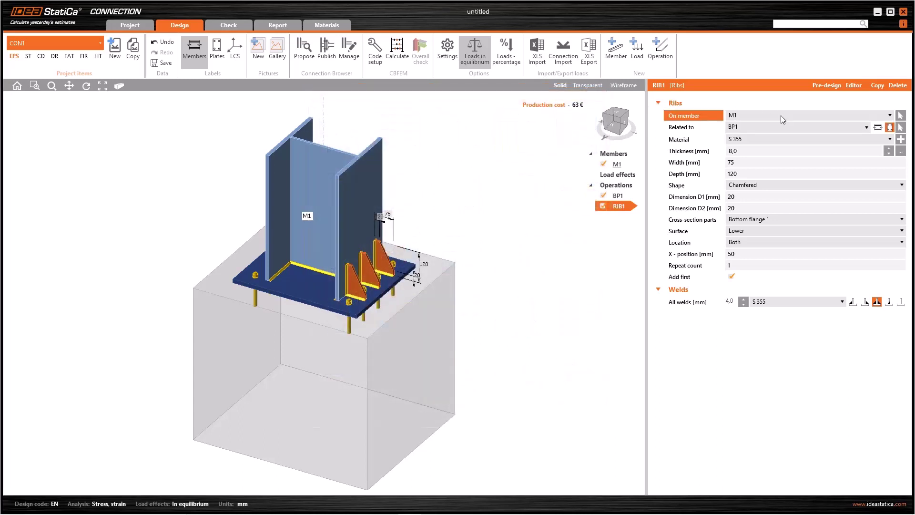
click(779, 127)
click(772, 128)
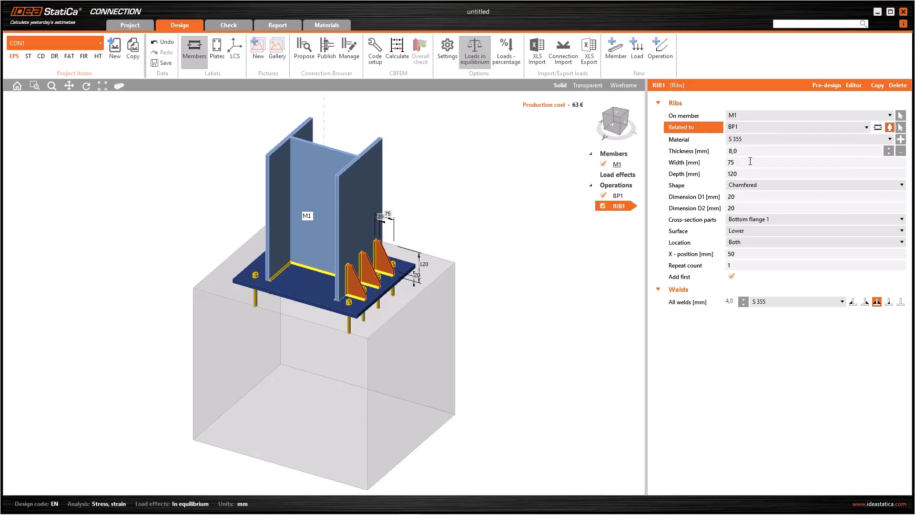
click(774, 188)
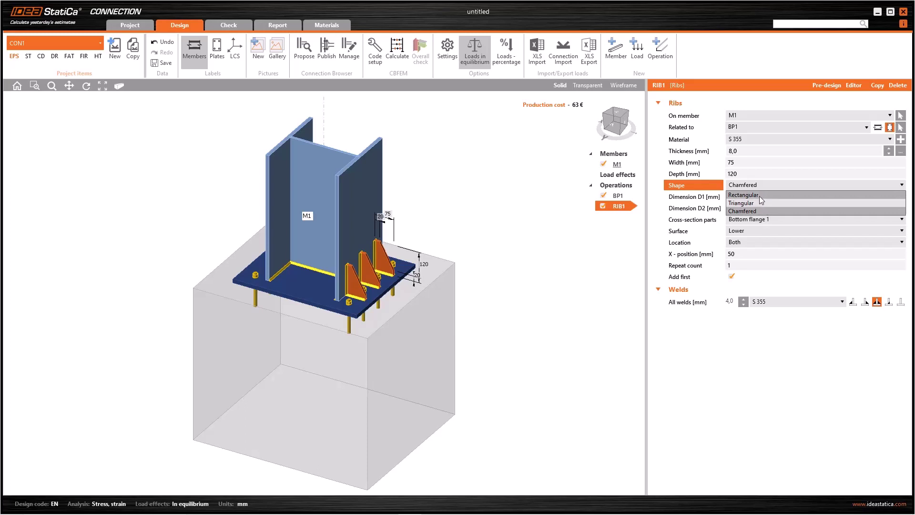
click(649, 225)
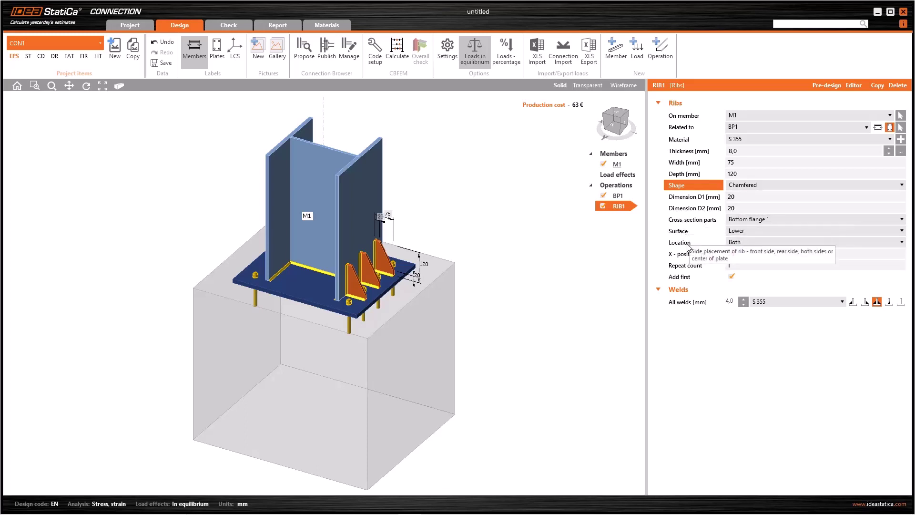
Place the ribs on the Front side and the Upper surface.
click(729, 242)
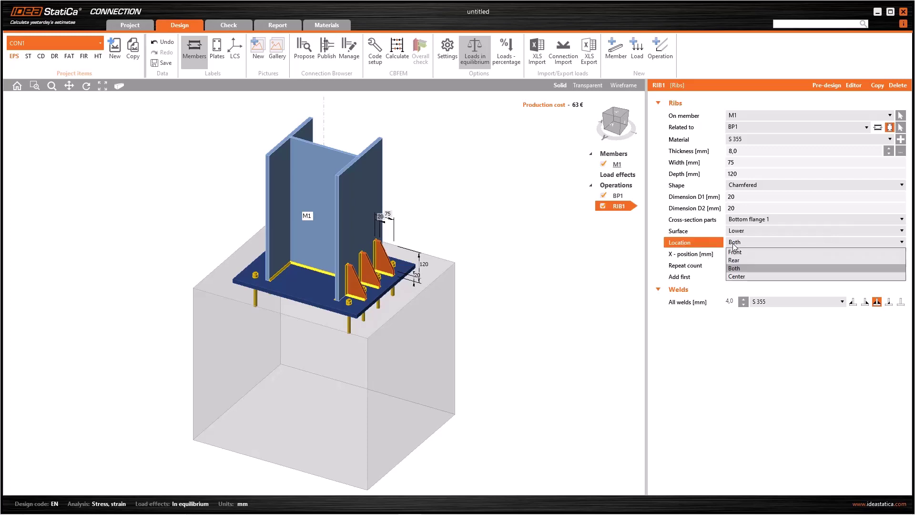
click(742, 253)
click(744, 231)
click(745, 248)
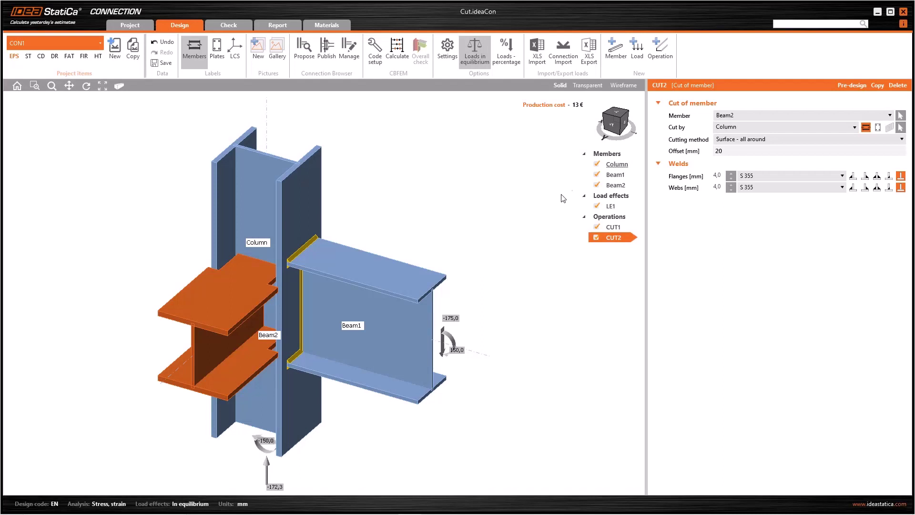
Add a circular opening in Column | Web 1 and view the joint from the front.
click(660, 57)
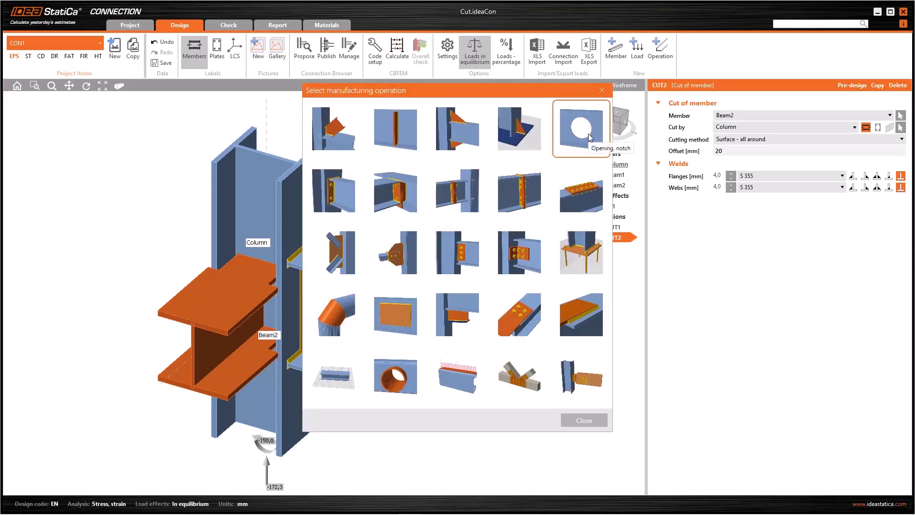
click(588, 136)
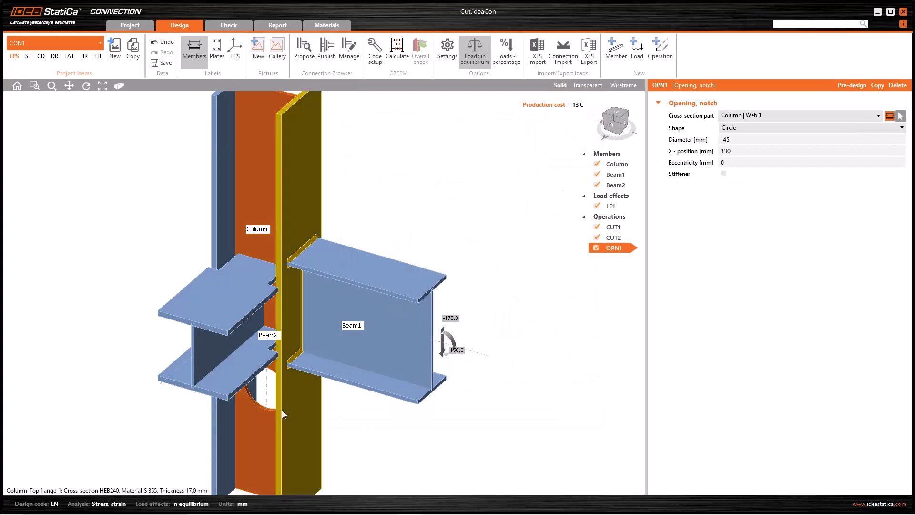
click(611, 127)
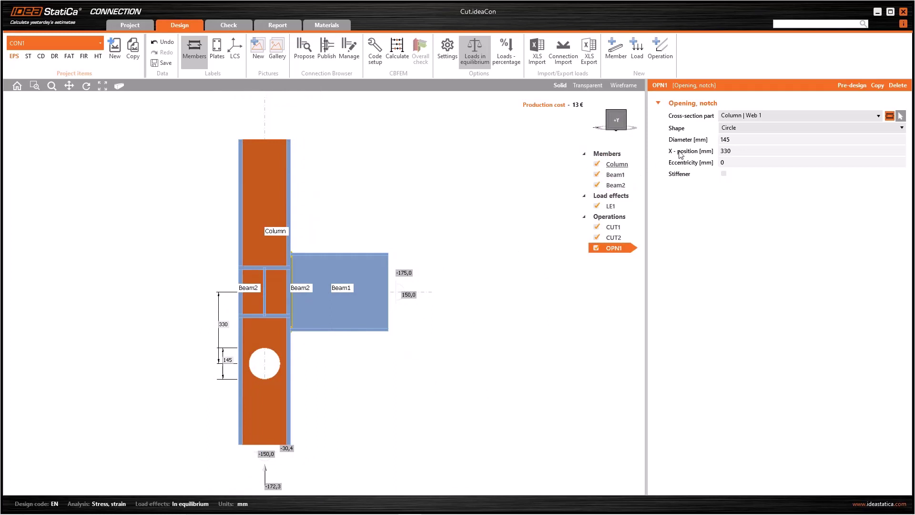
click(790, 115)
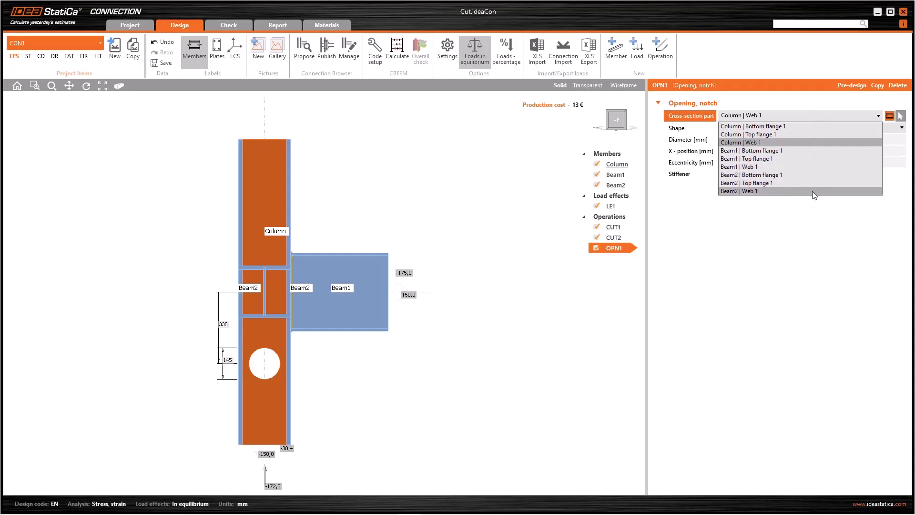
click(809, 241)
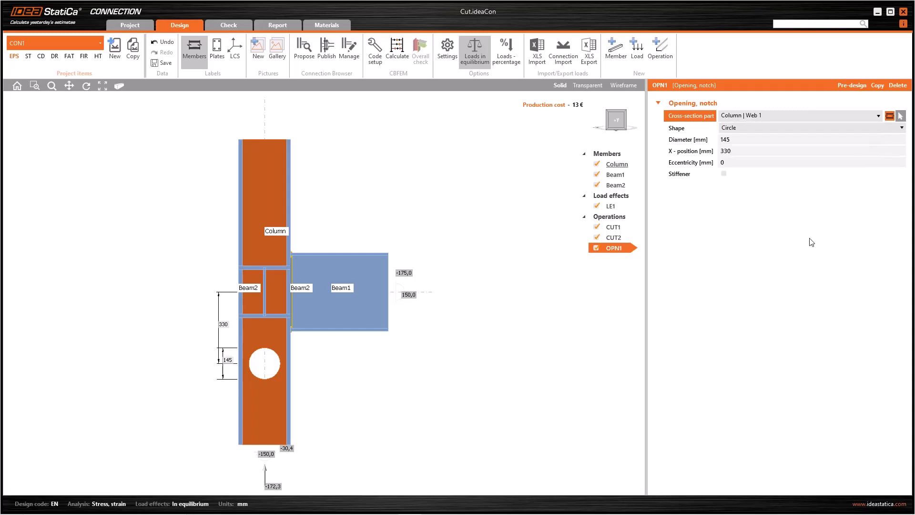
click(787, 128)
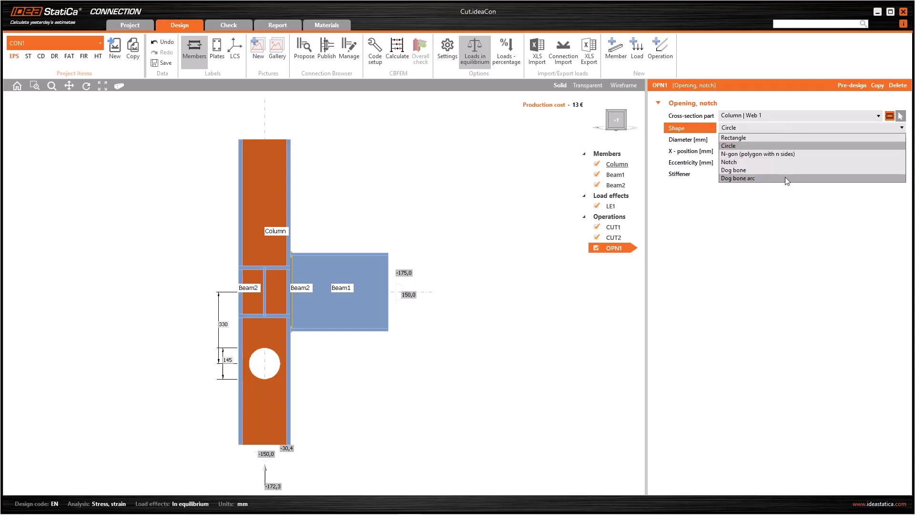
click(776, 207)
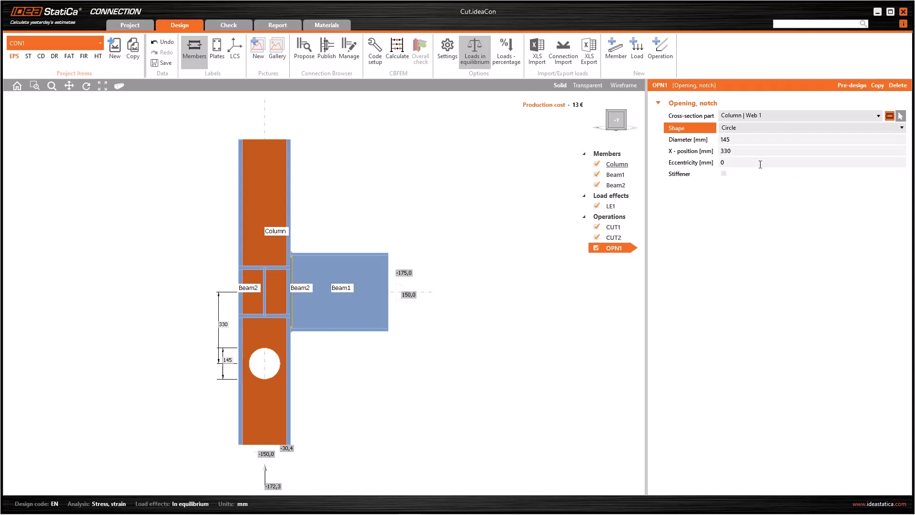
Try the opening as rectangular, hexagonal N-gon and edge notch, ending on the dog bone shape.
click(750, 128)
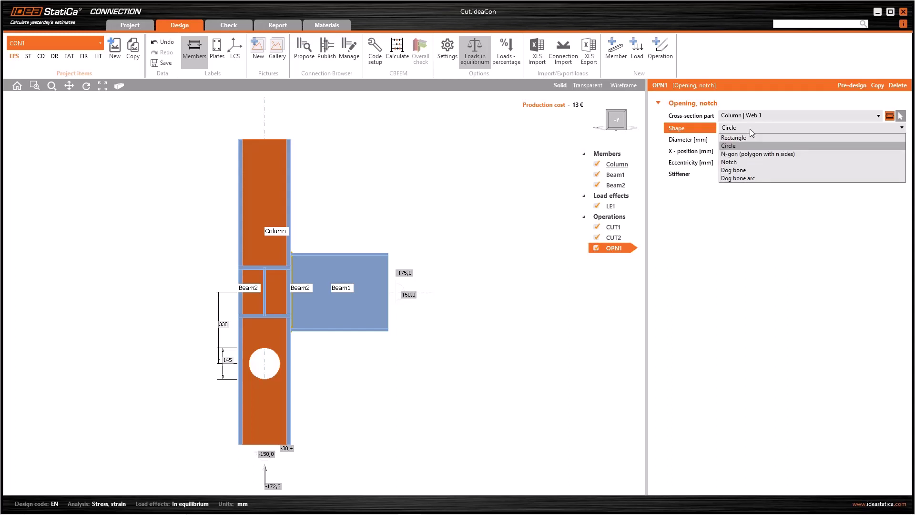
click(746, 136)
click(753, 129)
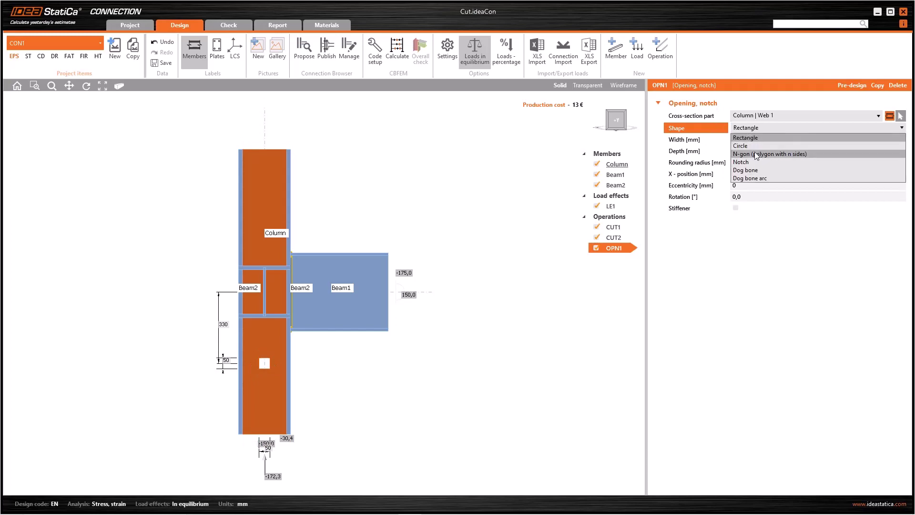
click(753, 151)
click(757, 133)
click(750, 162)
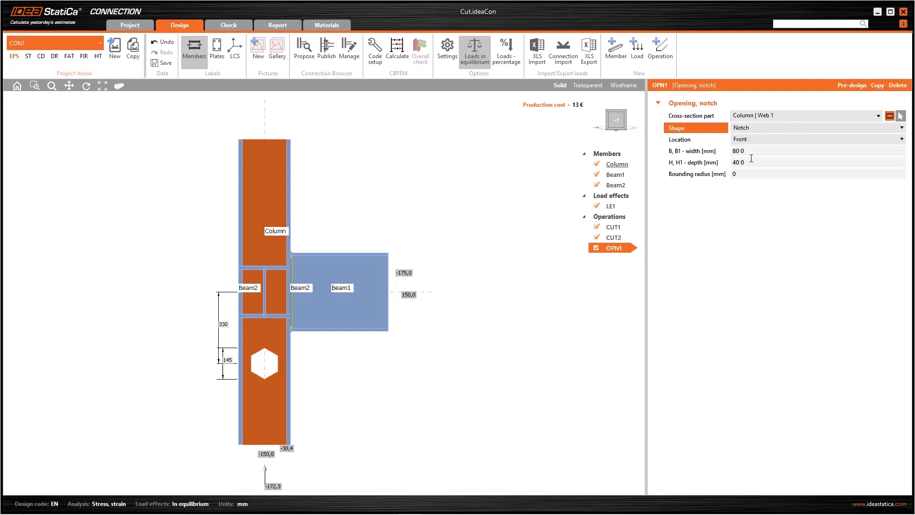
click(754, 127)
click(752, 170)
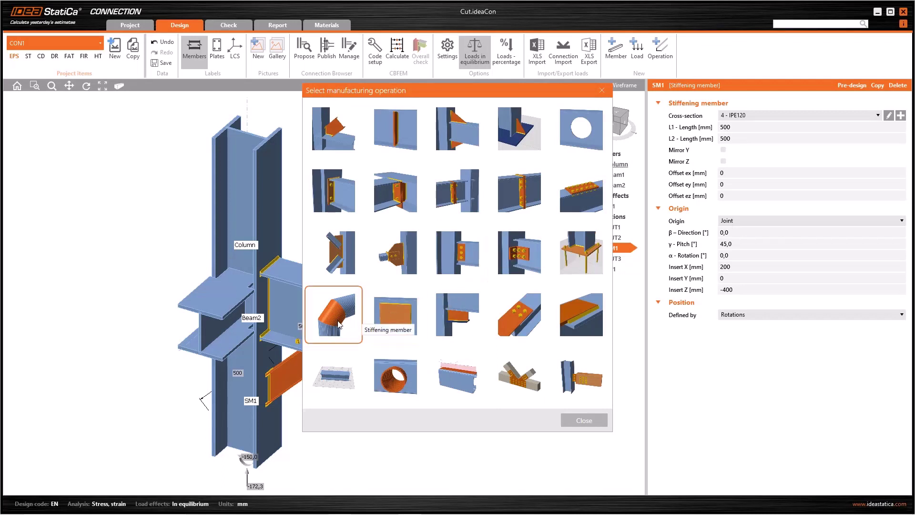
View the joint from the front and check that SM1's pitch stays at 45°.
key(Escape)
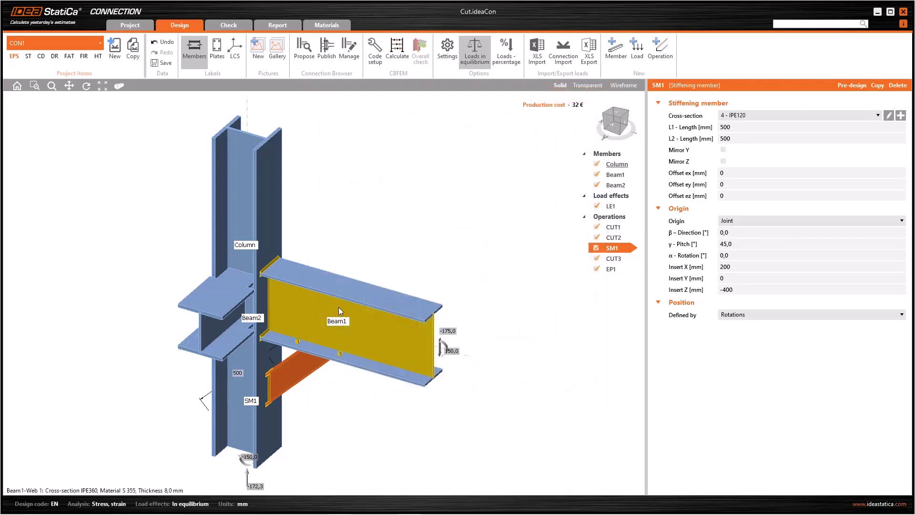
click(611, 125)
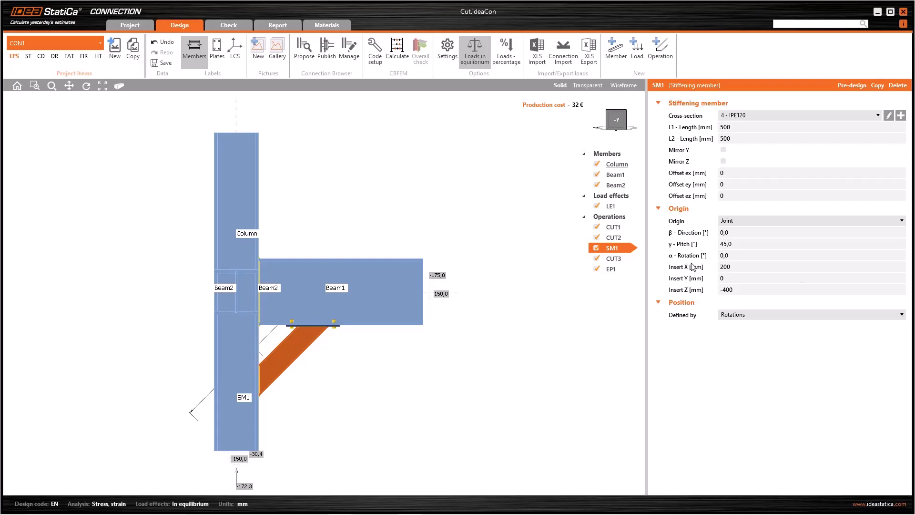
click(722, 244)
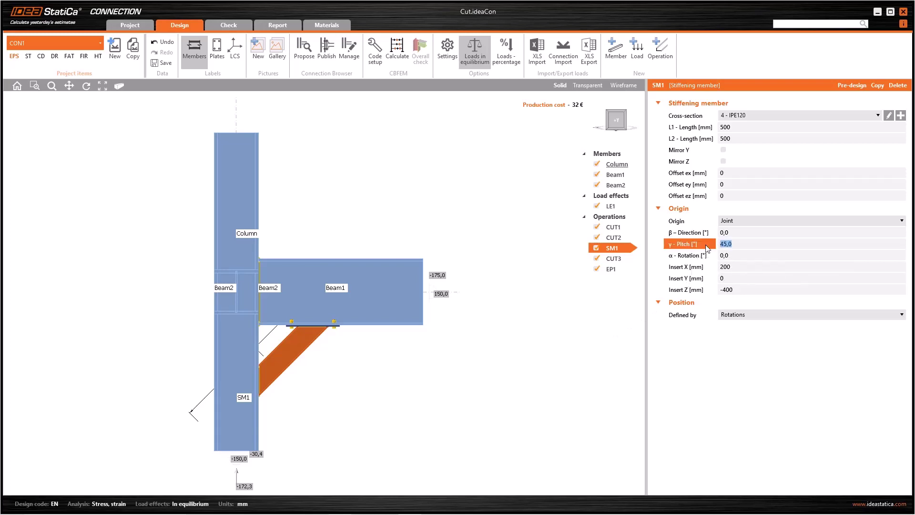
click(770, 244)
click(573, 301)
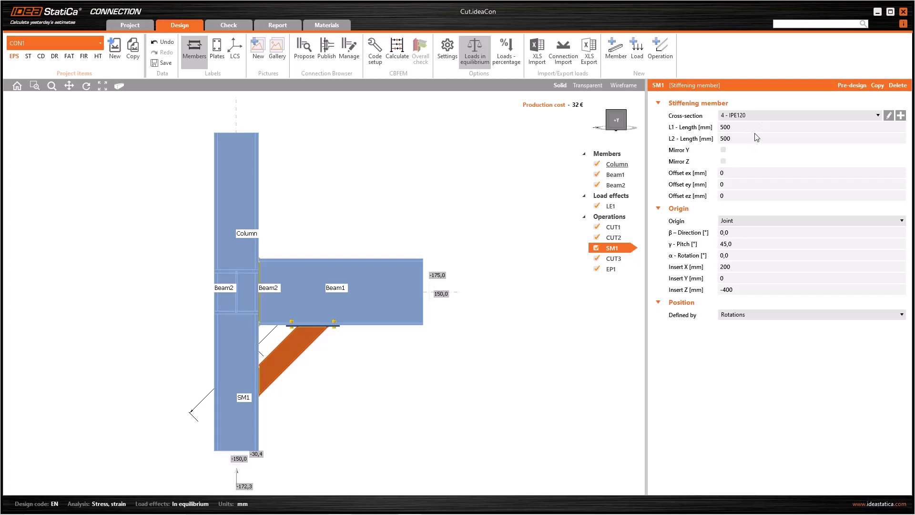
Try Member and Plate as the stiffening member's origin, then set it back to Joint.
click(768, 220)
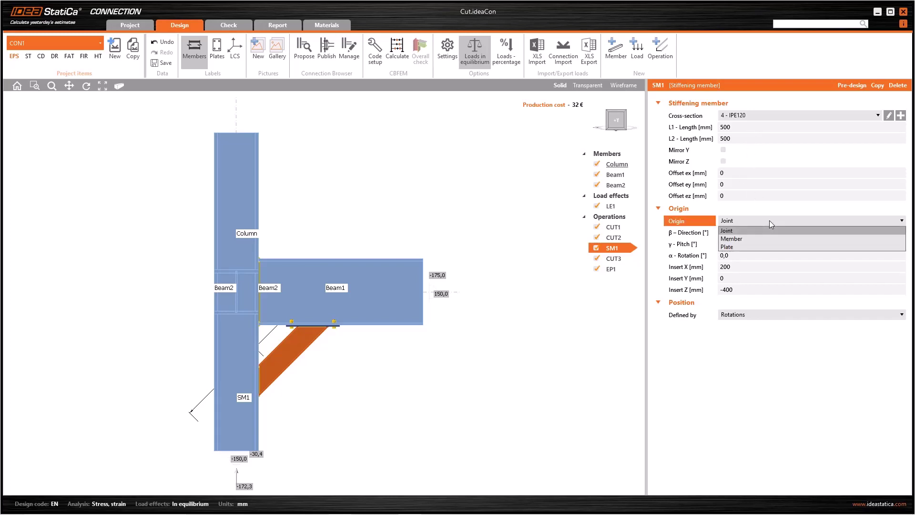
click(742, 238)
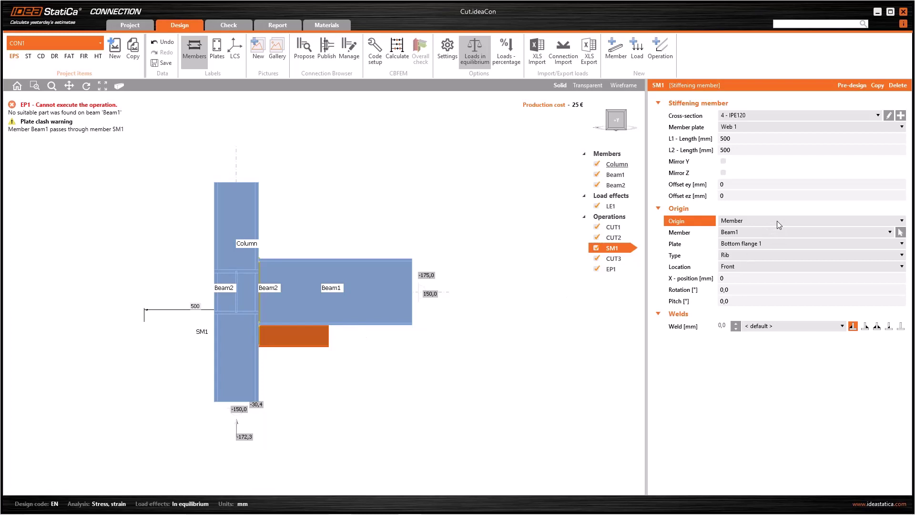
click(777, 221)
click(771, 244)
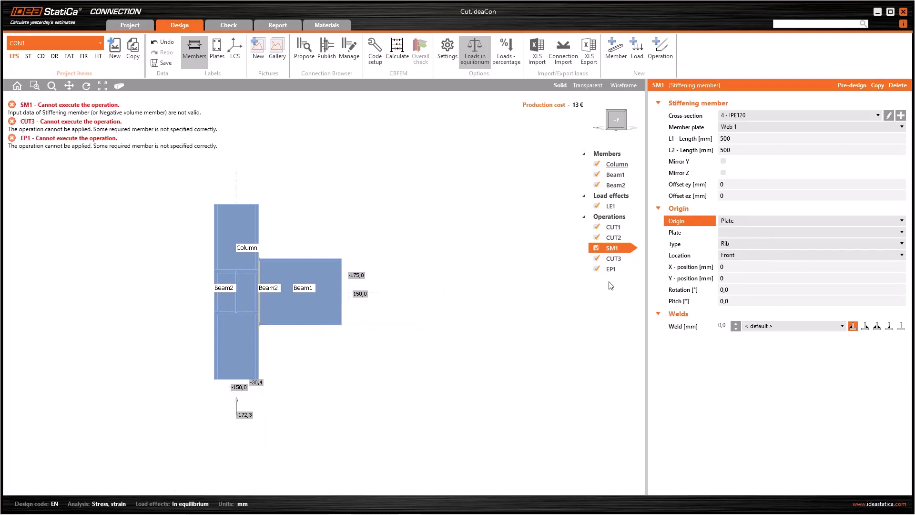
click(744, 219)
click(738, 230)
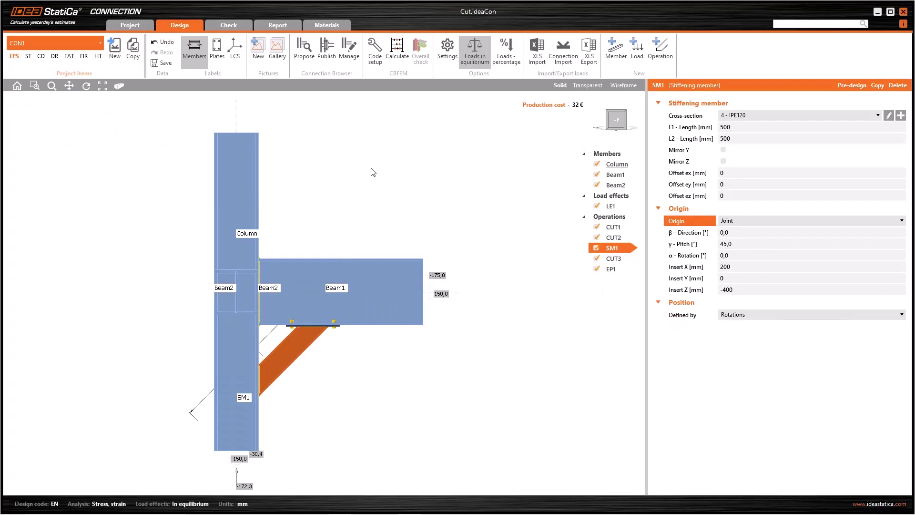
Return to the default 3D view, switch off CUT3 and EP1, and rotate toward a front view.
click(17, 86)
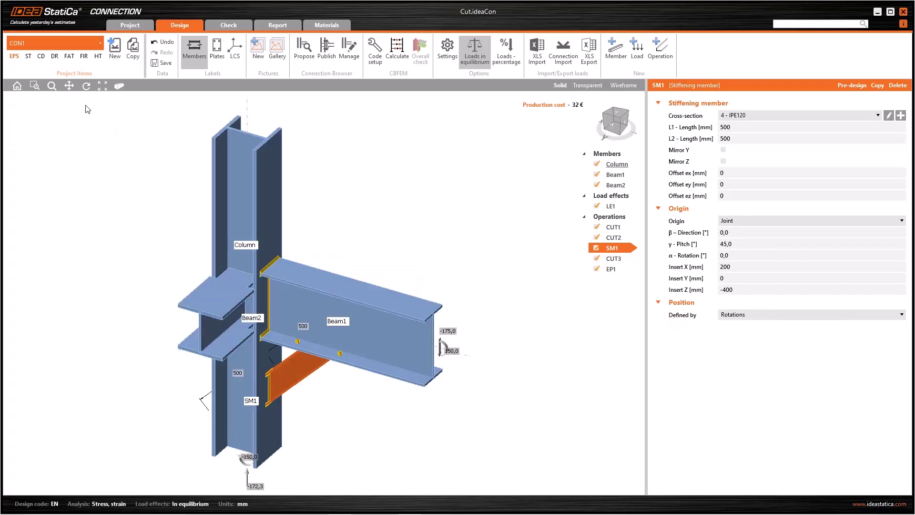
click(596, 258)
click(596, 269)
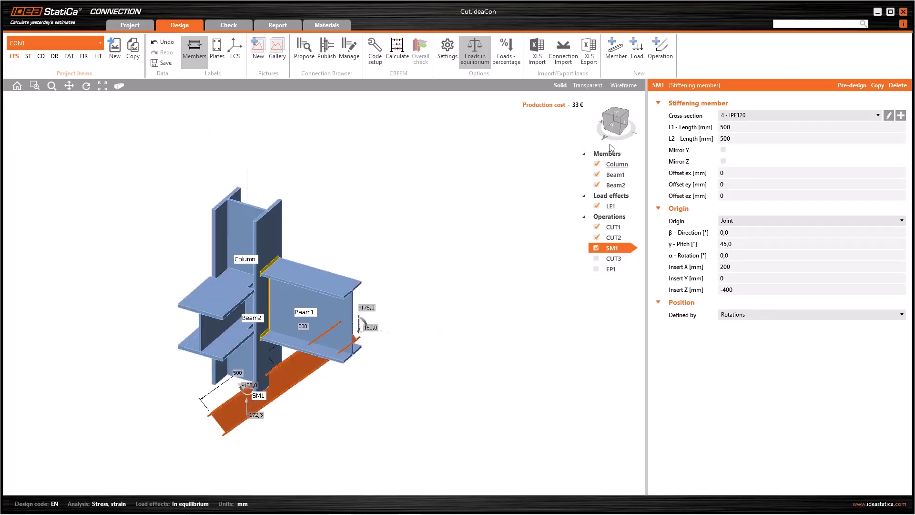
click(615, 125)
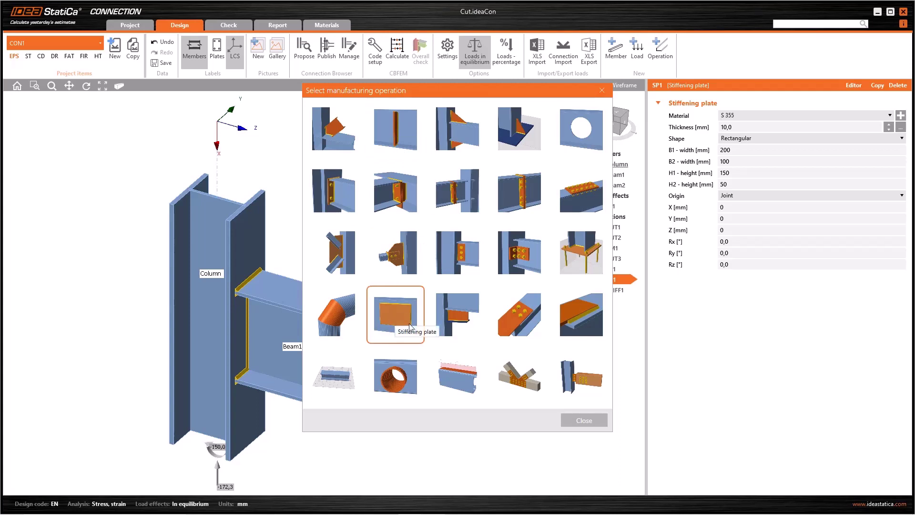
Keep stiffening plate SP1's origin at Joint and switch SP1 on in the operations tree.
click(602, 90)
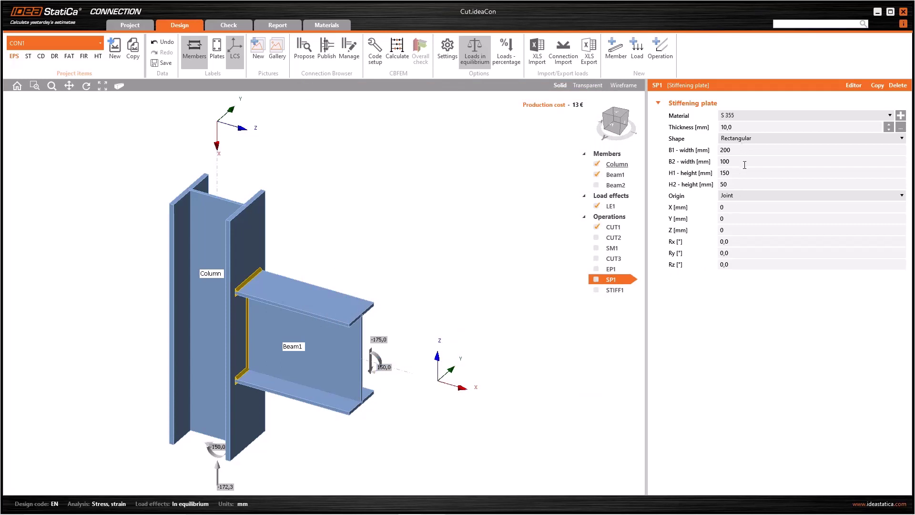
click(746, 198)
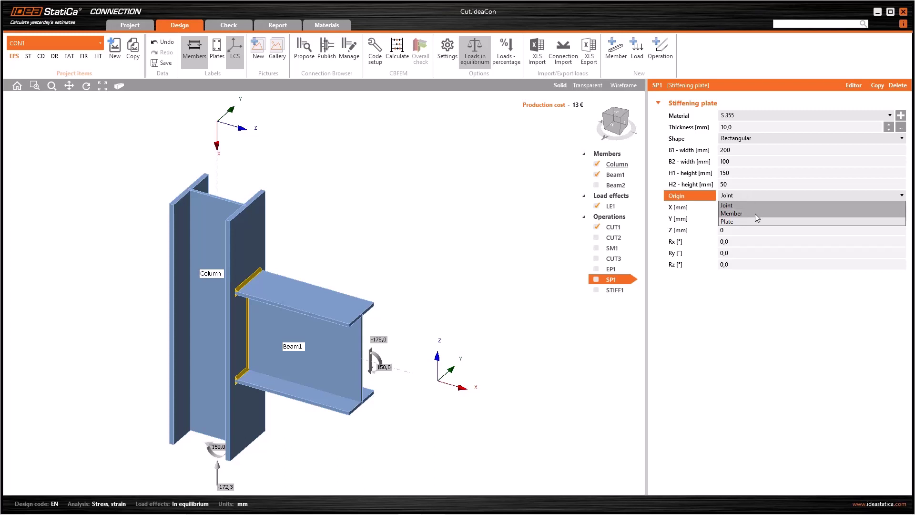
click(738, 306)
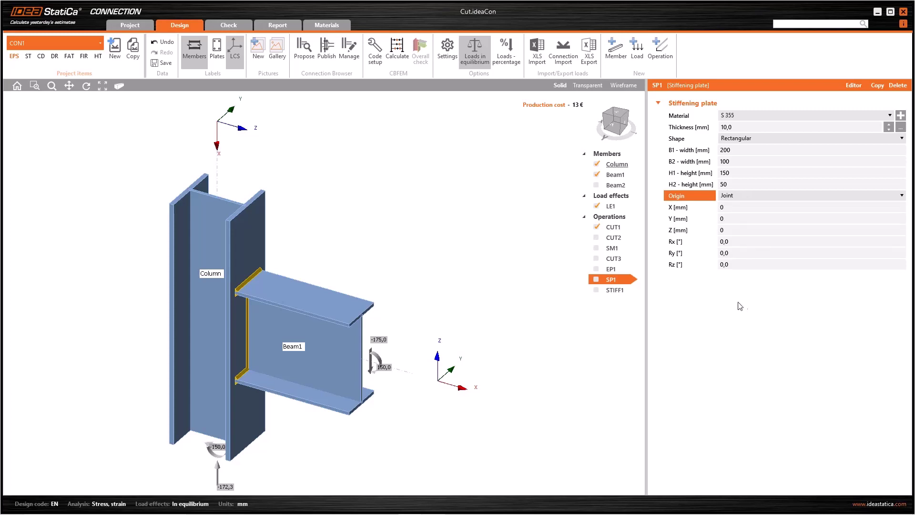
click(597, 279)
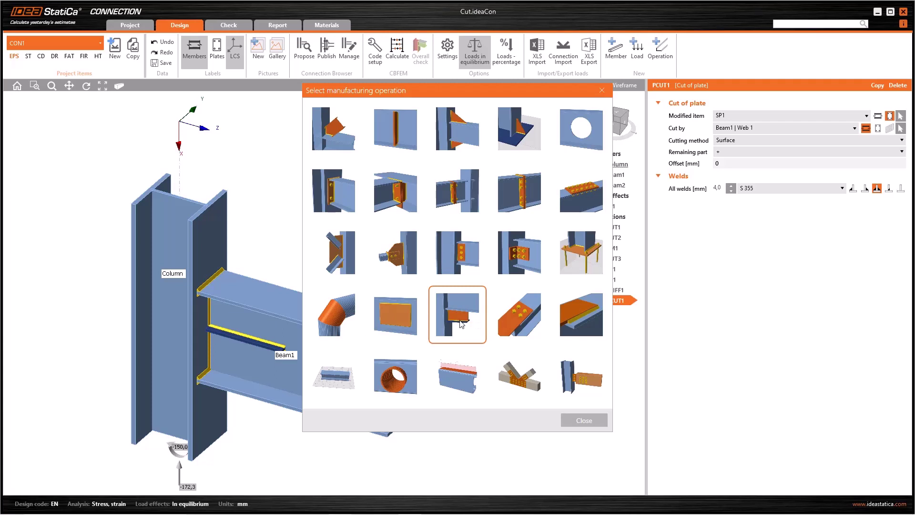
Set the plate cut to trim SP1 by Beam1 | Web 1 and confirm its cutting method.
click(602, 91)
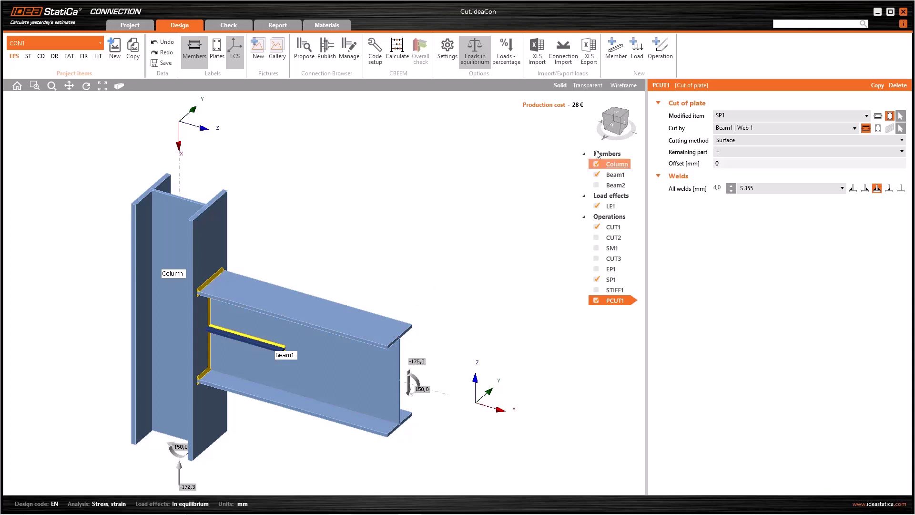
click(603, 122)
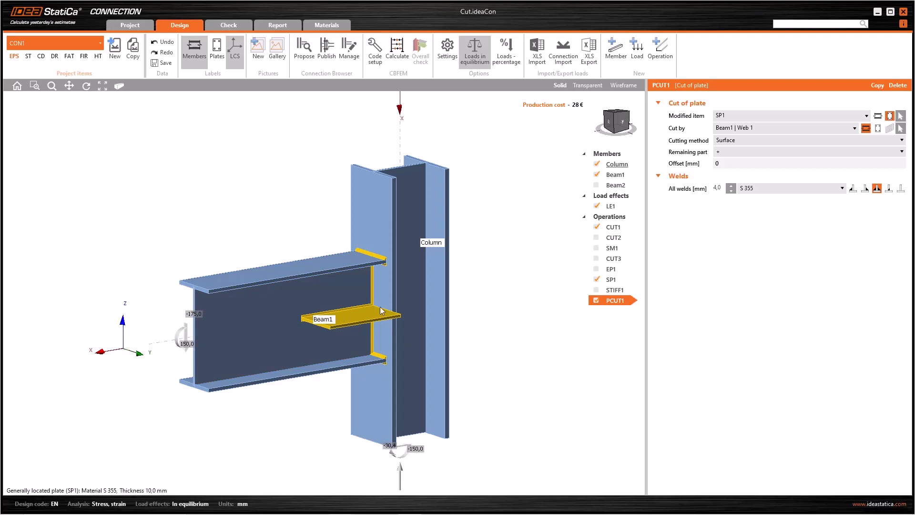
click(775, 116)
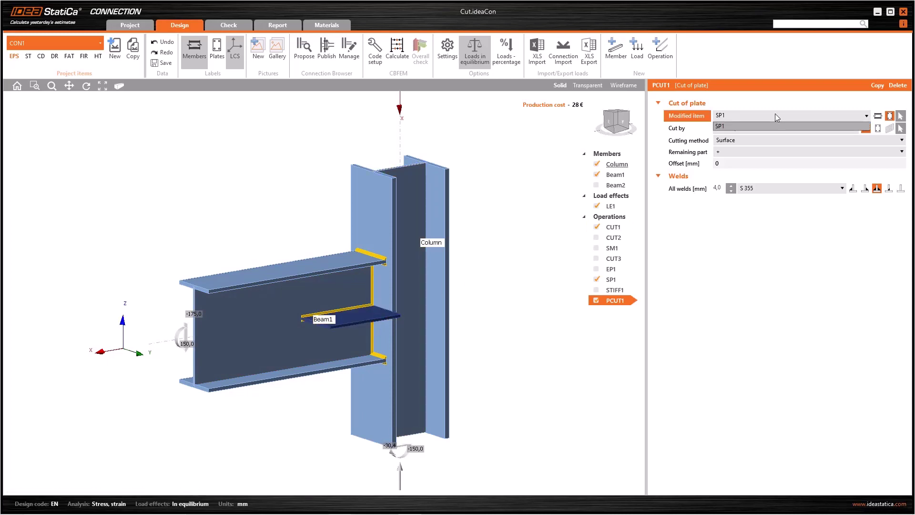
click(736, 126)
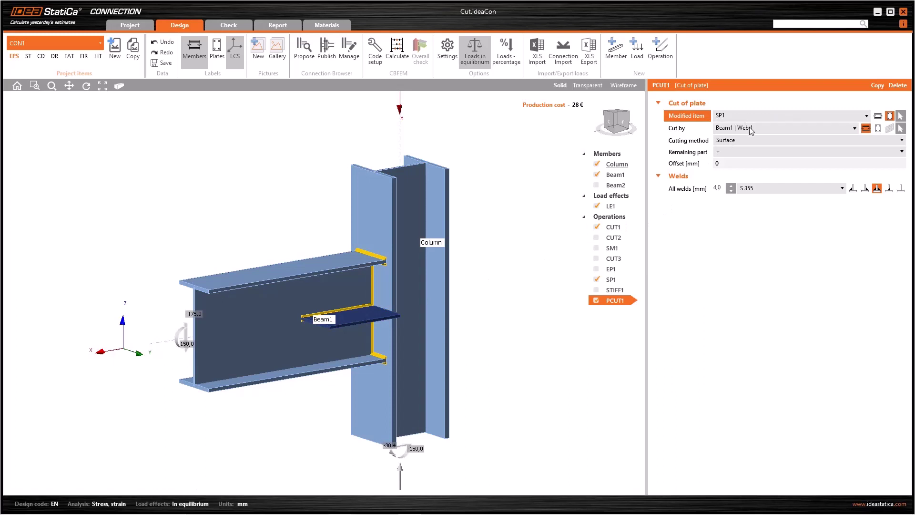
click(746, 128)
click(753, 128)
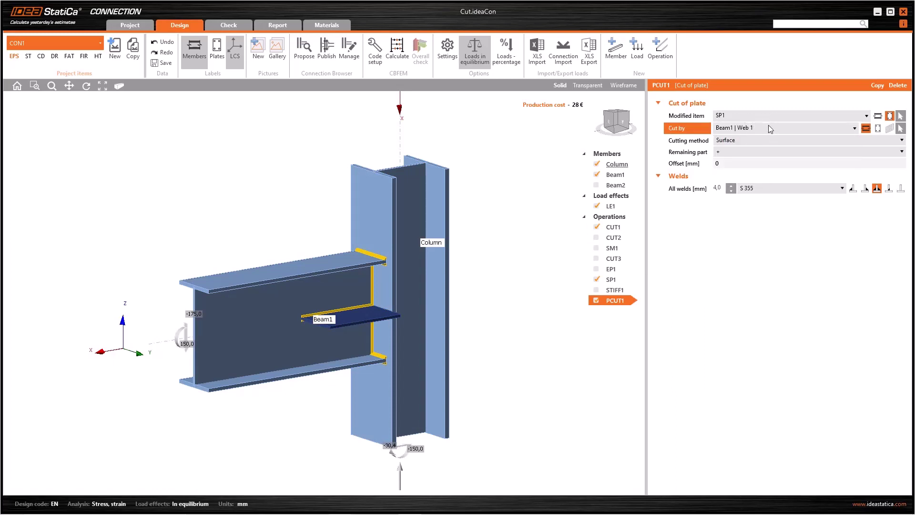
click(737, 141)
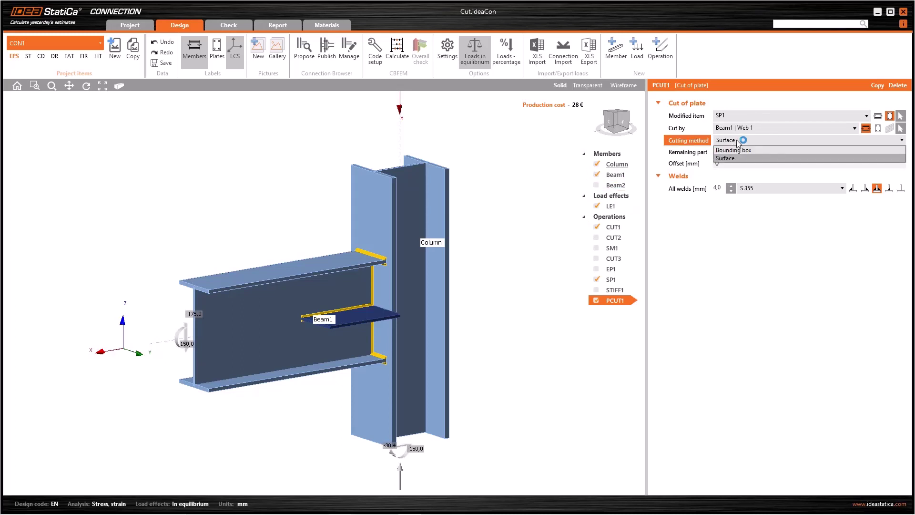
click(764, 149)
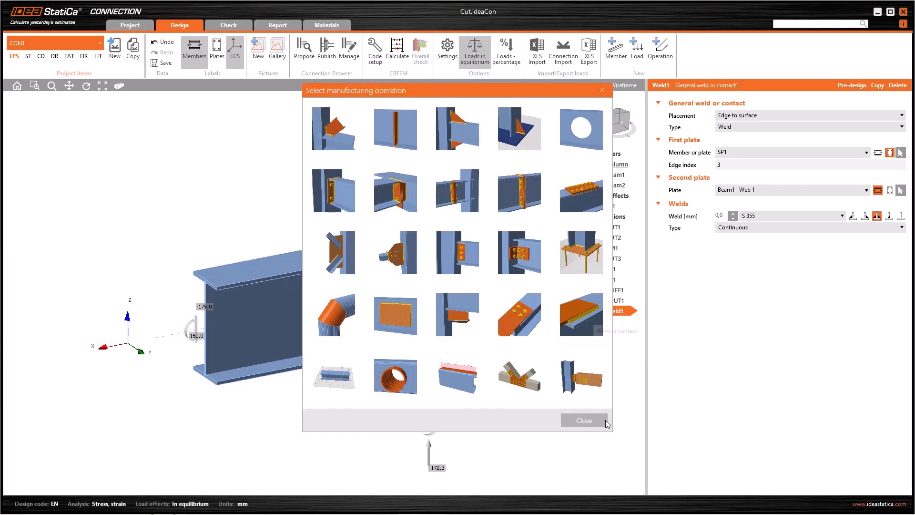
Make Weld1 a double fillet joining SP1 edge index 3 to Beam1 | Web 1.
click(599, 419)
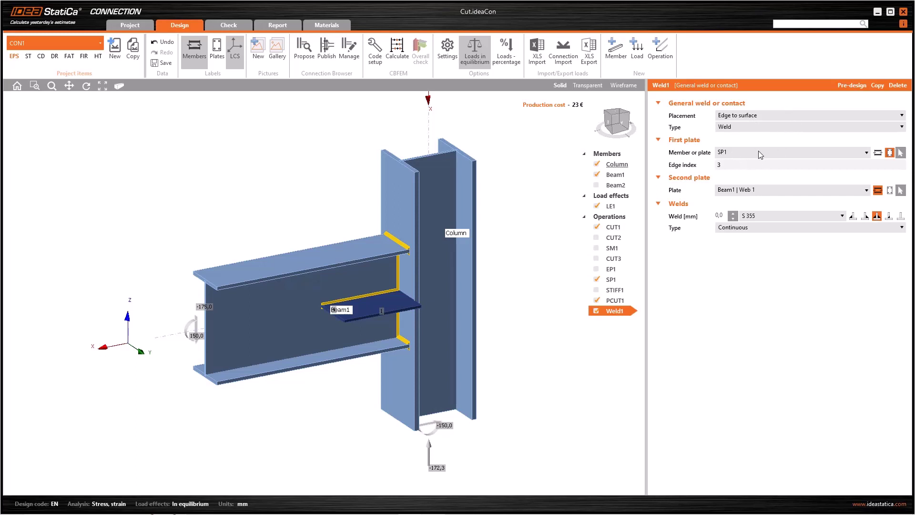
click(727, 165)
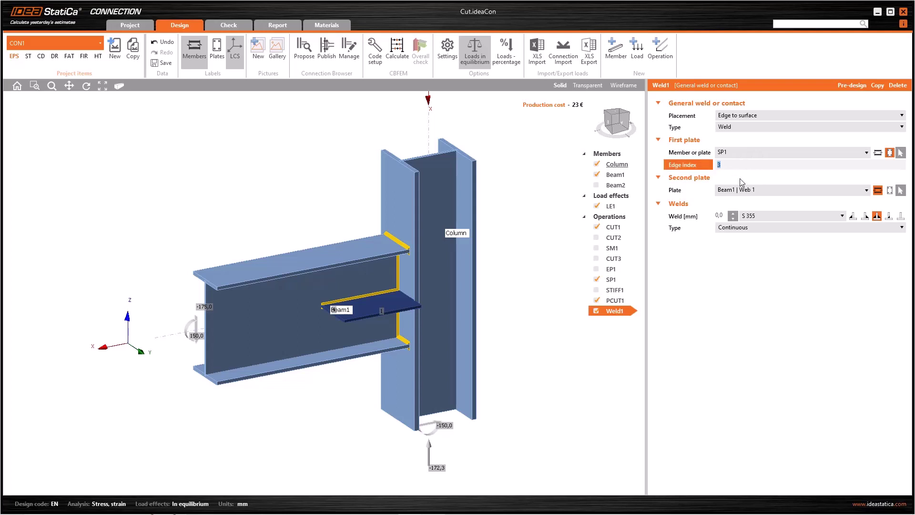
click(733, 166)
click(774, 190)
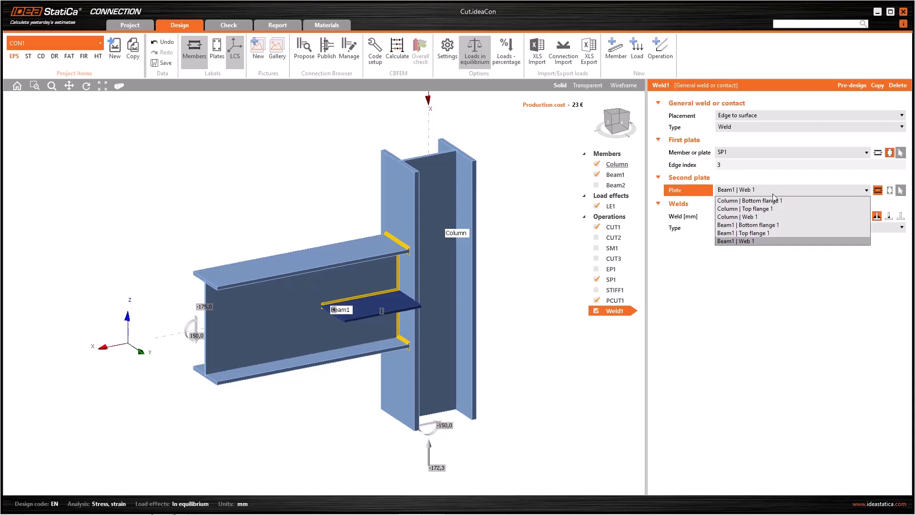
click(764, 285)
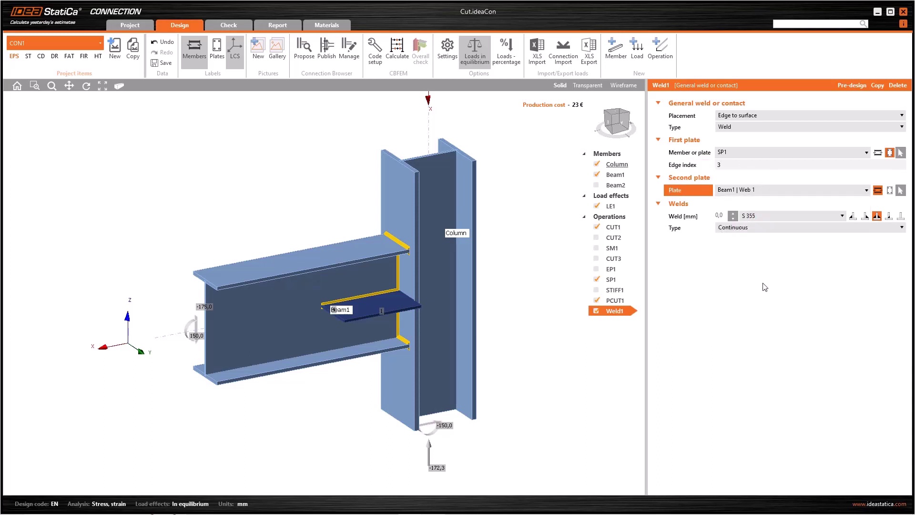
click(878, 217)
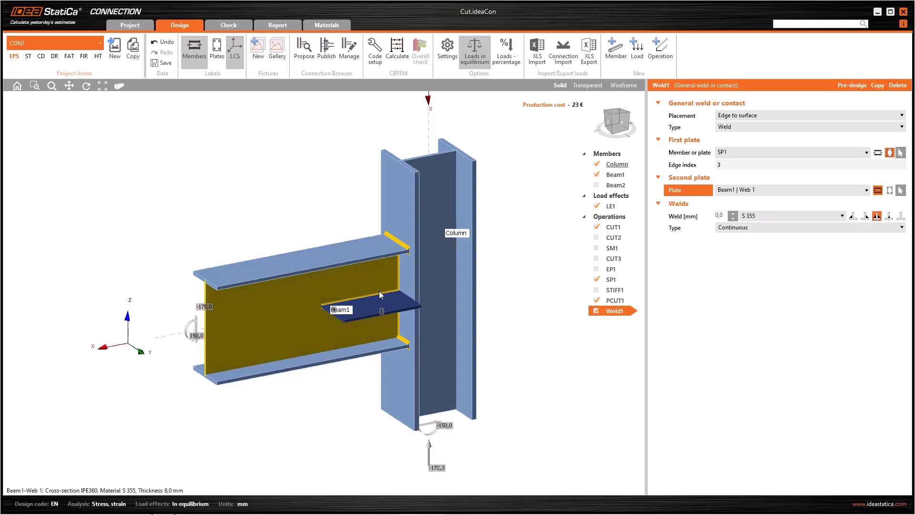